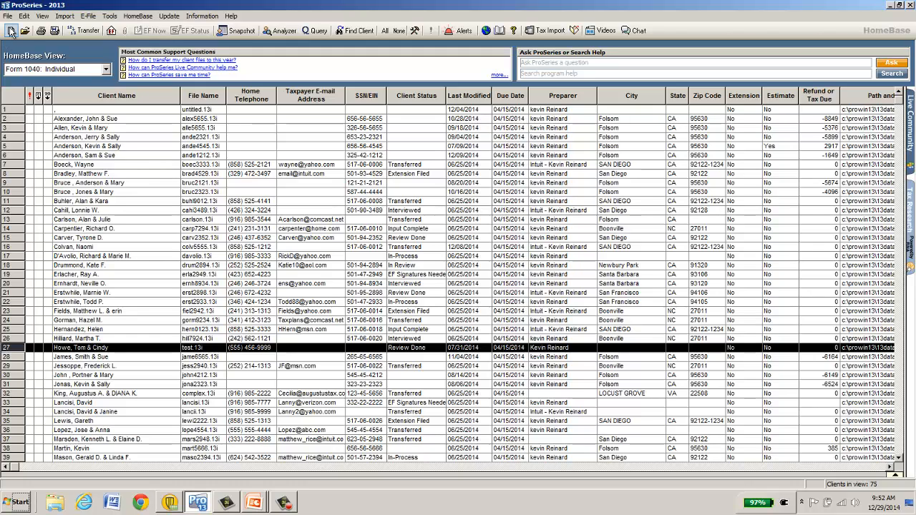
Create a new 2013 US Form 1040 individual income tax return.
left_click(11, 31)
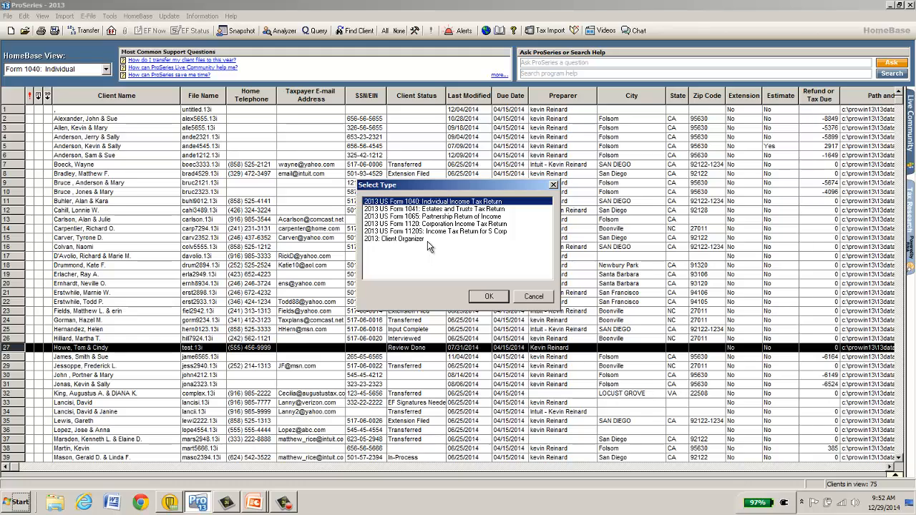
double_click(446, 204)
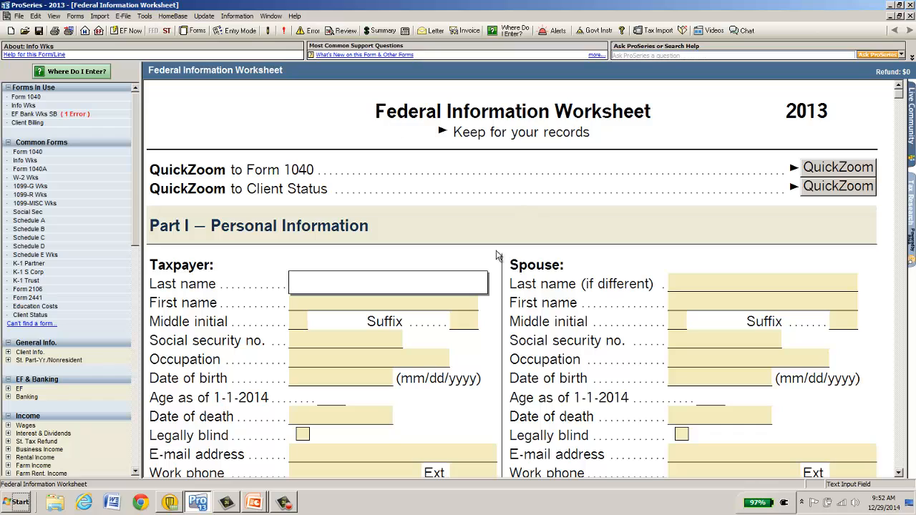
Enter the taxpayer's last and first name in the Taxpayer section.
scroll(491, 262, "down", 1)
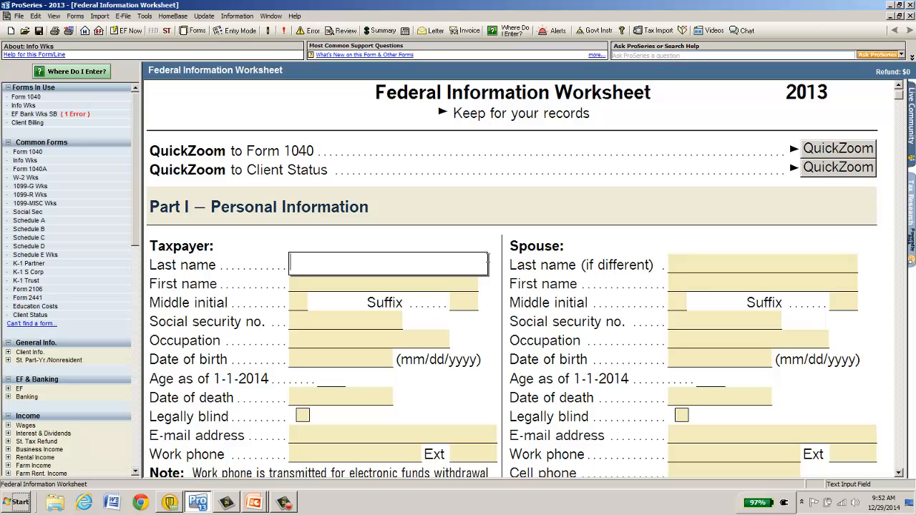
key("Tab")
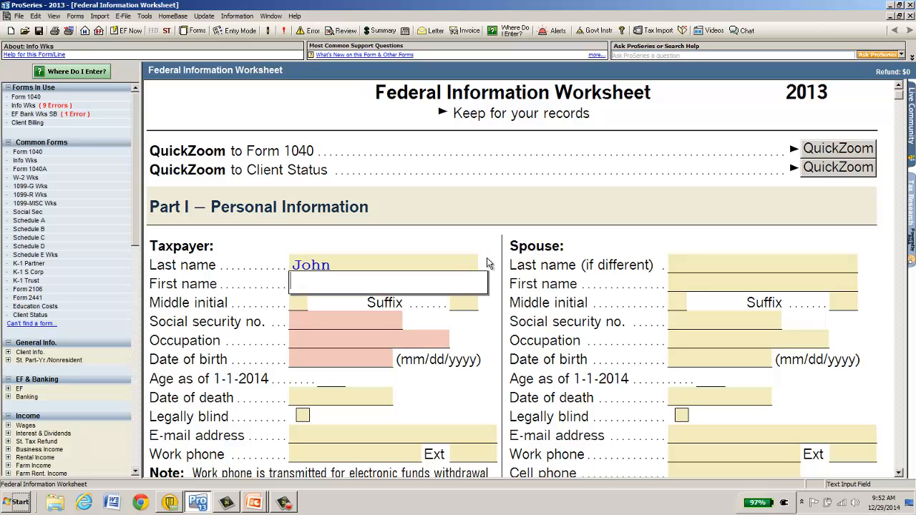
key("Tab")
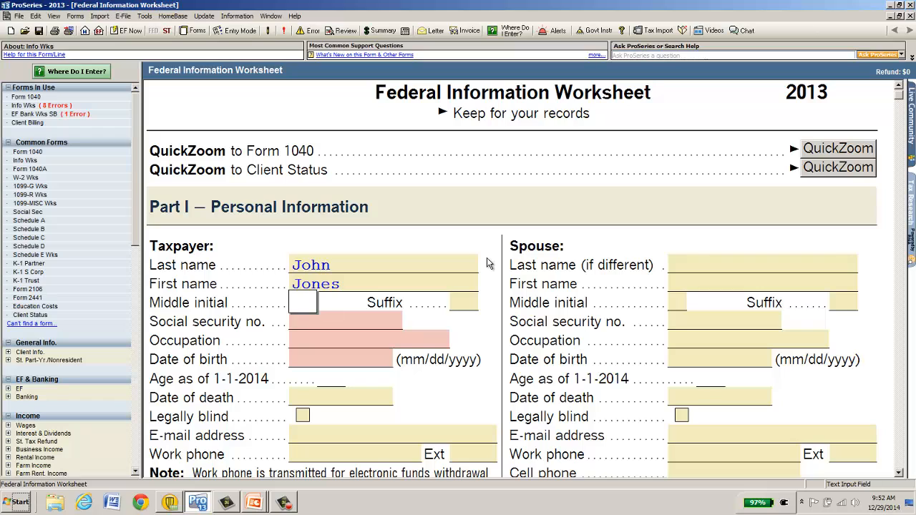
Enter the taxpayer's SSN, occupation 'sales' and birth date 01/01/1967.
key("Tab")
key("Tab")
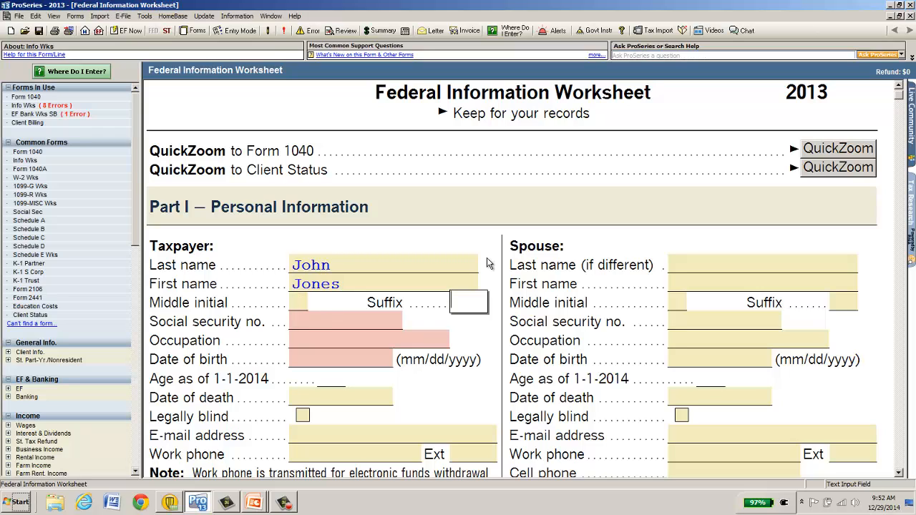
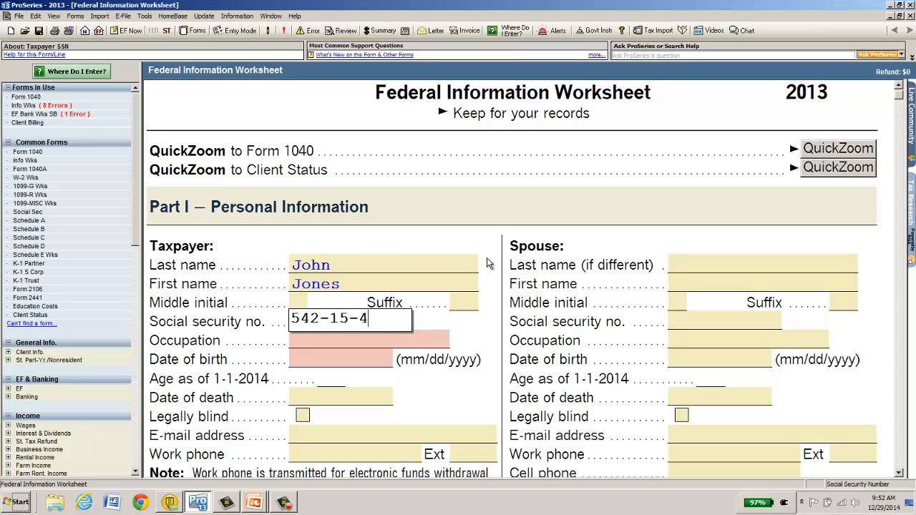
key("Tab")
type("sales")
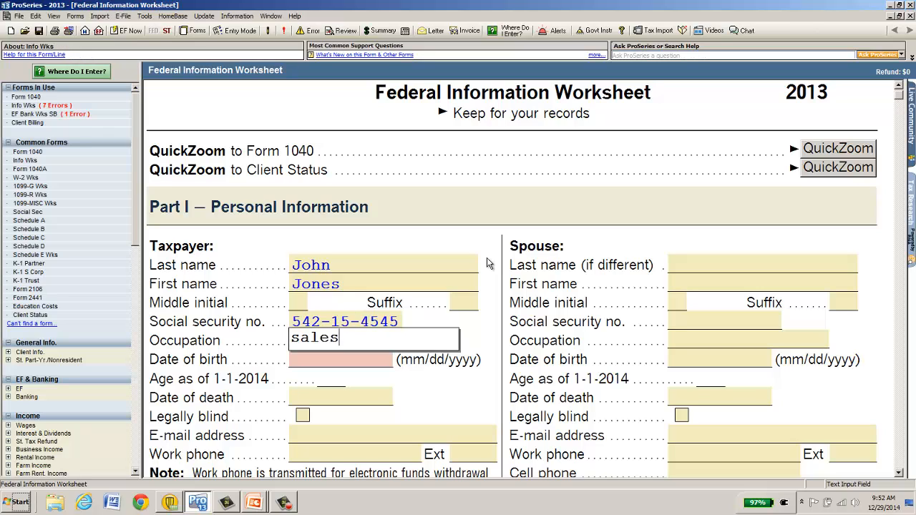
key("Tab")
type("01011967")
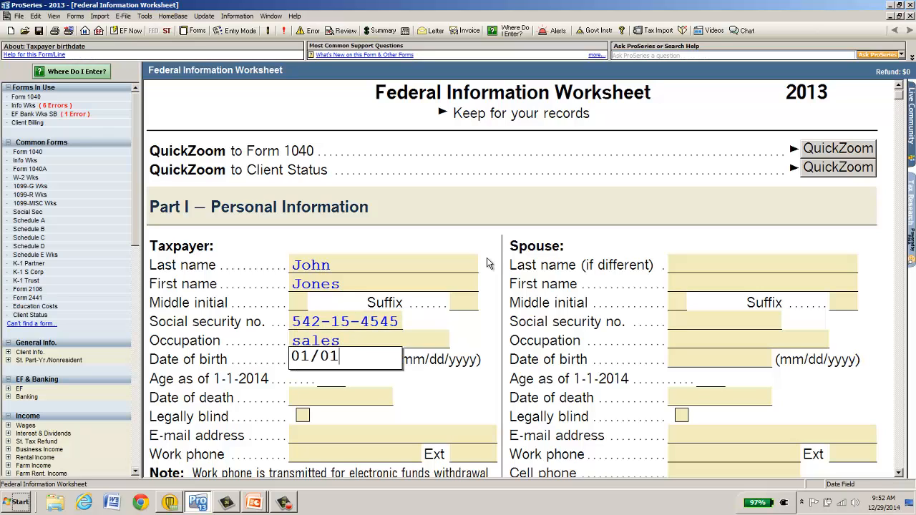
key("Tab")
key("Tab")
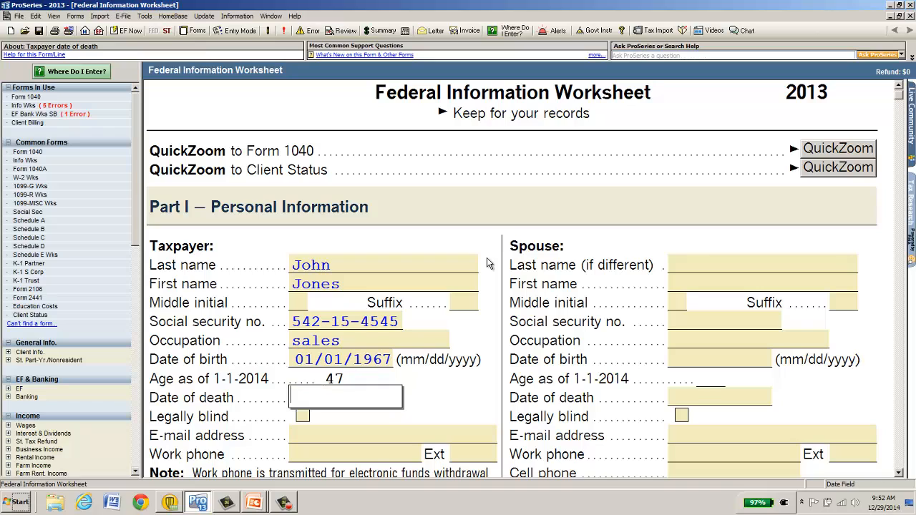
Enter the spouse's first name, SSN, occupation 'sales' and birth date 01/01/1967.
left_click(692, 283)
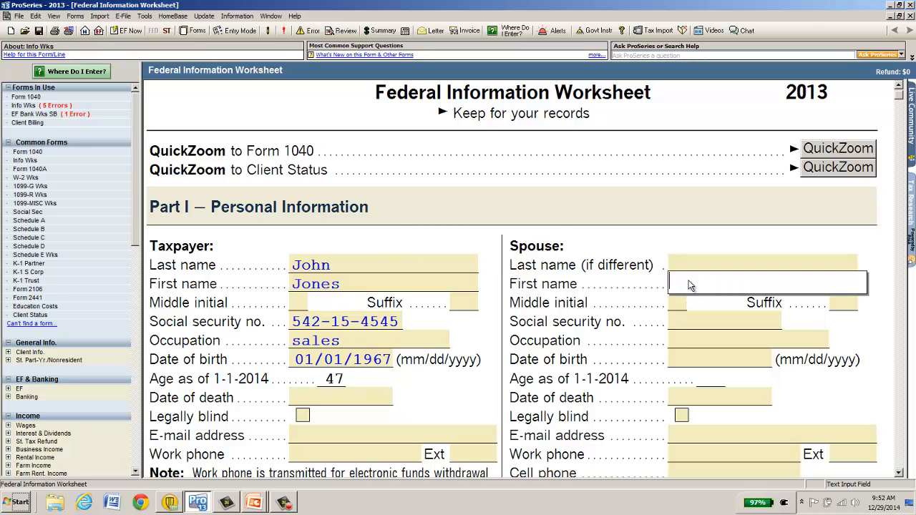
type("Sue")
key("Tab")
key("Tab")
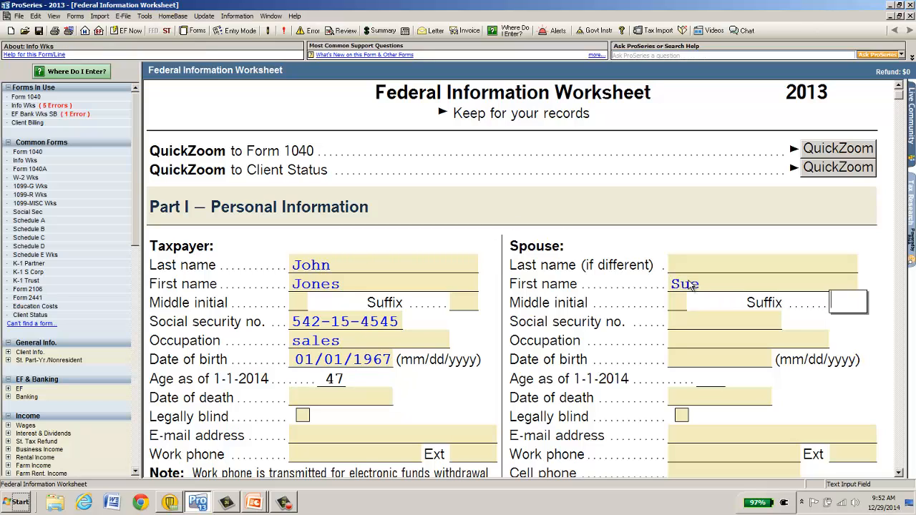
key("Tab")
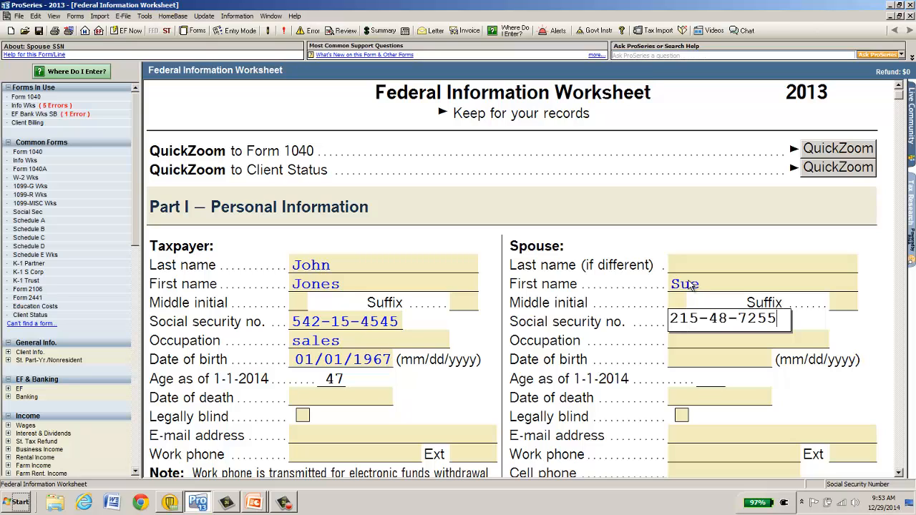
key("Tab")
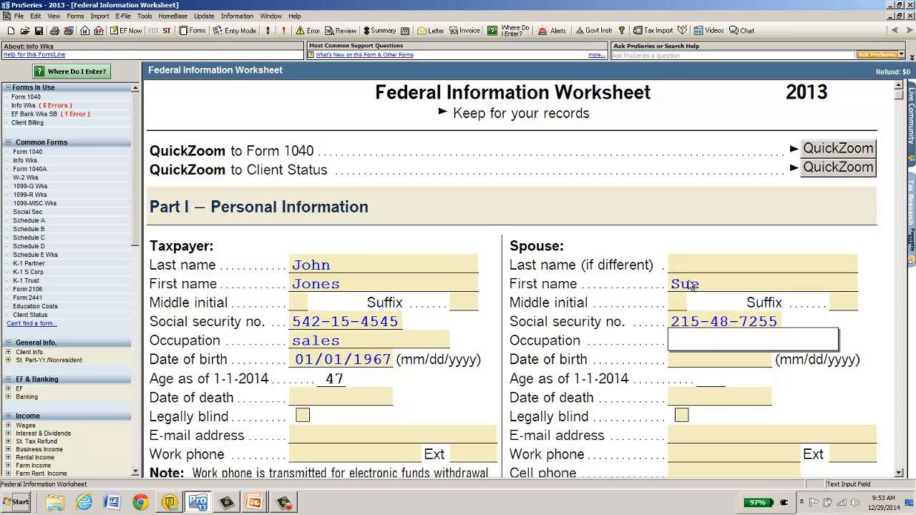
type("sales")
key("Tab")
type("0")
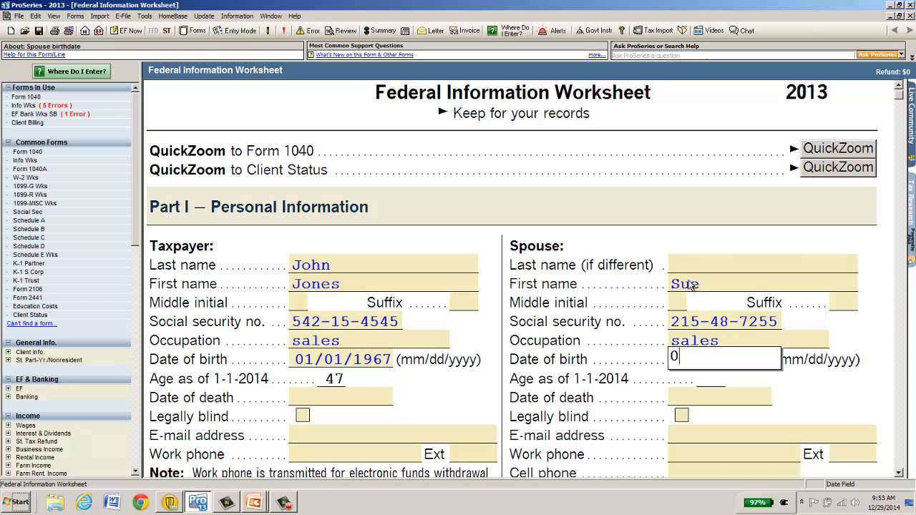
type("1/01/1967")
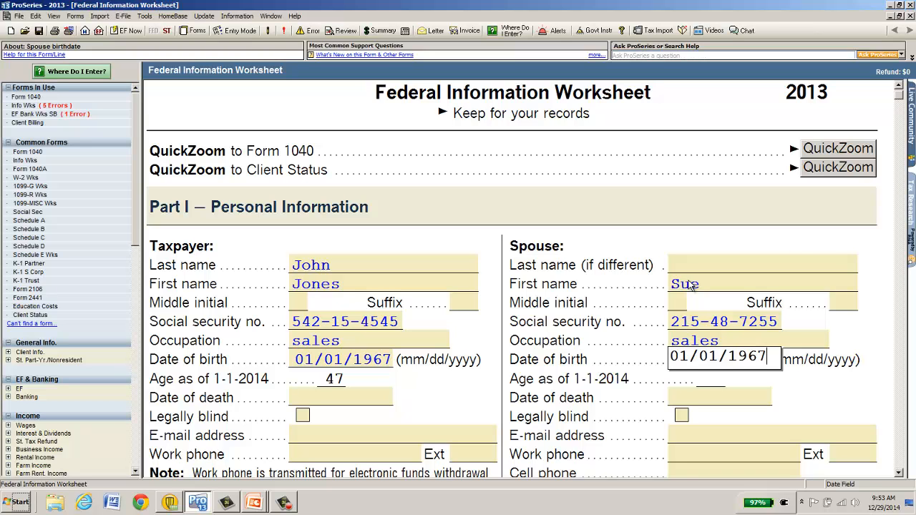
key("Tab")
scroll(511, 286, "down", 5)
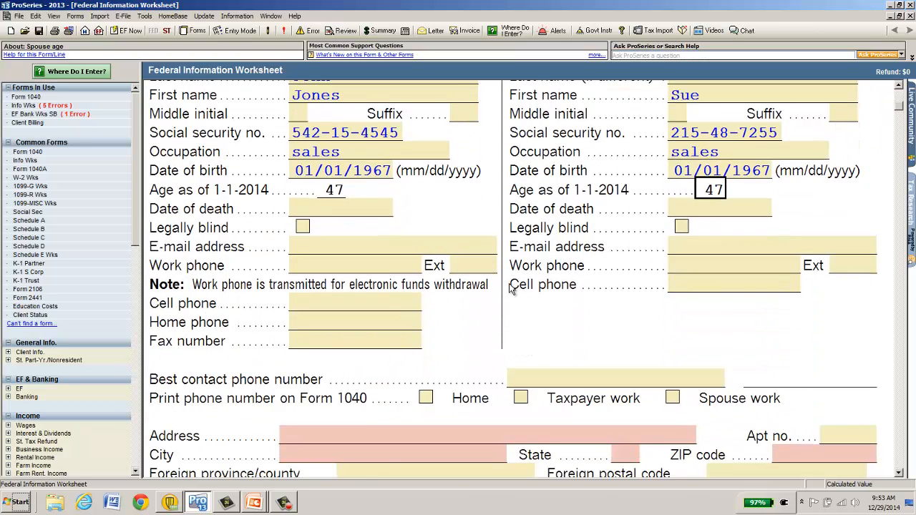
Enter the couple's street address and ZIP code.
scroll(510, 285, "down", 3)
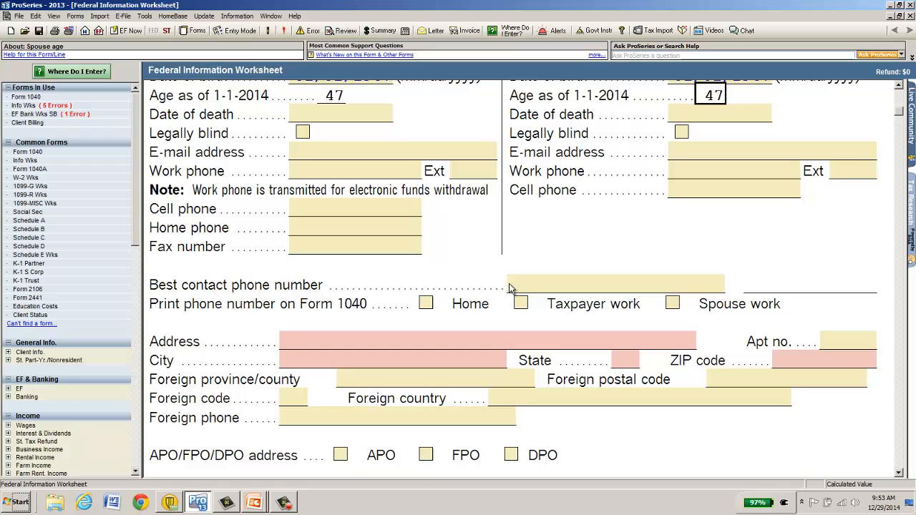
left_click(360, 336)
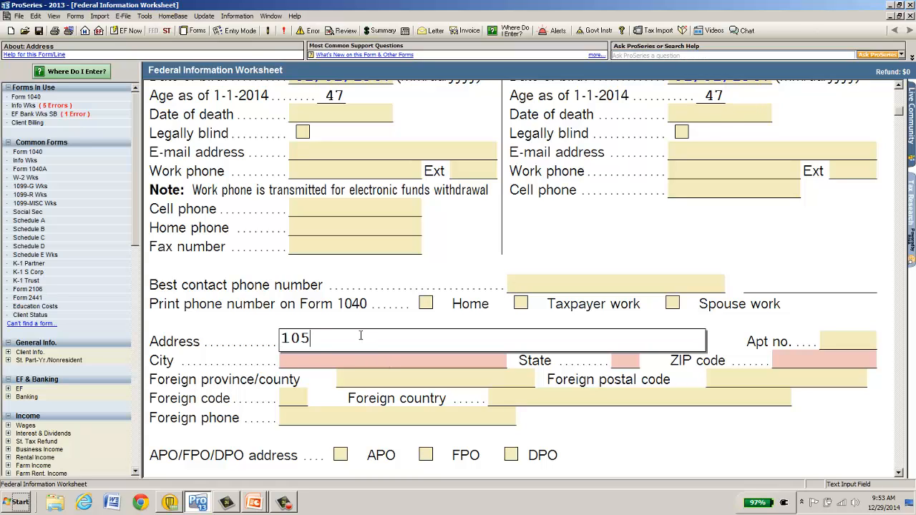
key("Tab")
key("Tab")
type("95630")
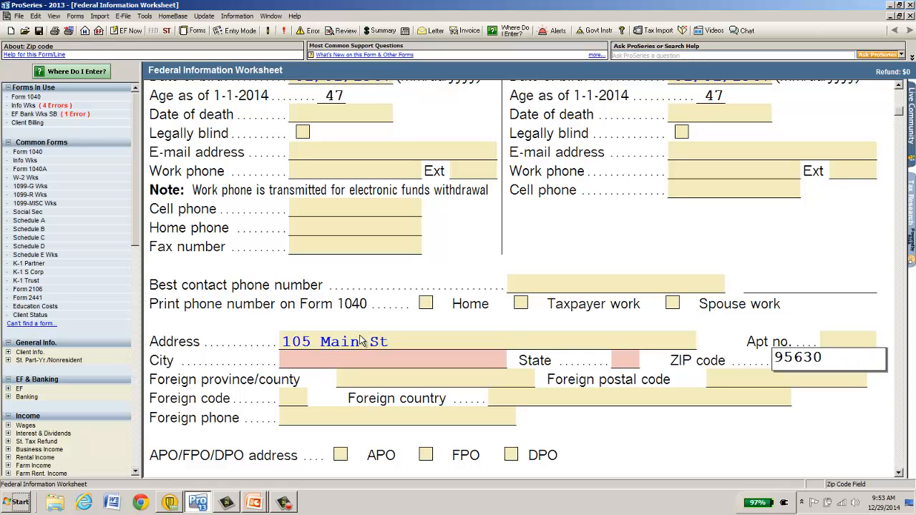
key("Tab")
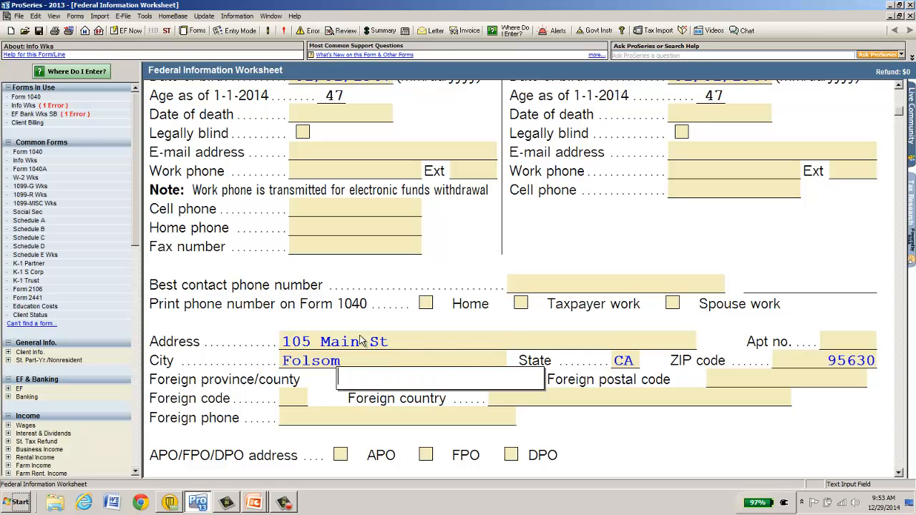
Set the filing status to Married filing jointly.
scroll(364, 341, "down", 8)
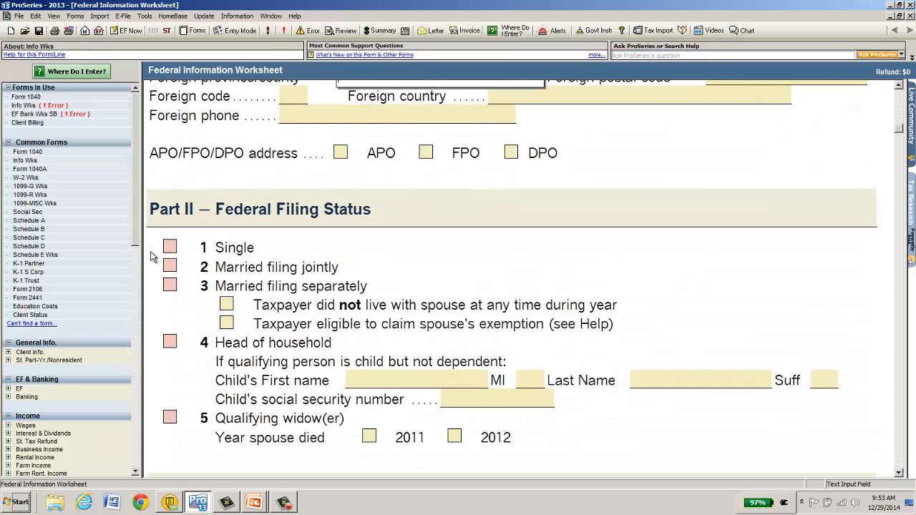
left_click(170, 266)
scroll(351, 295, "down", 15)
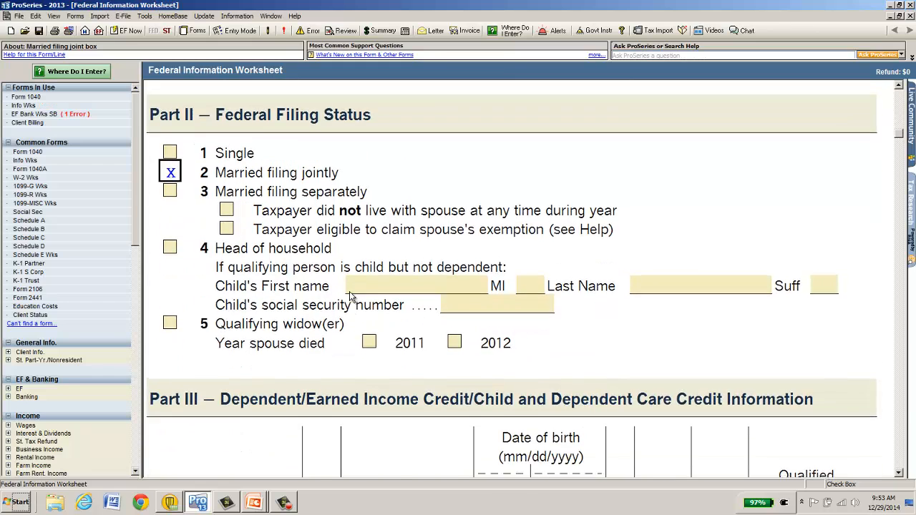
Add the first dependent's name and a corrected social security number.
left_click(239, 270)
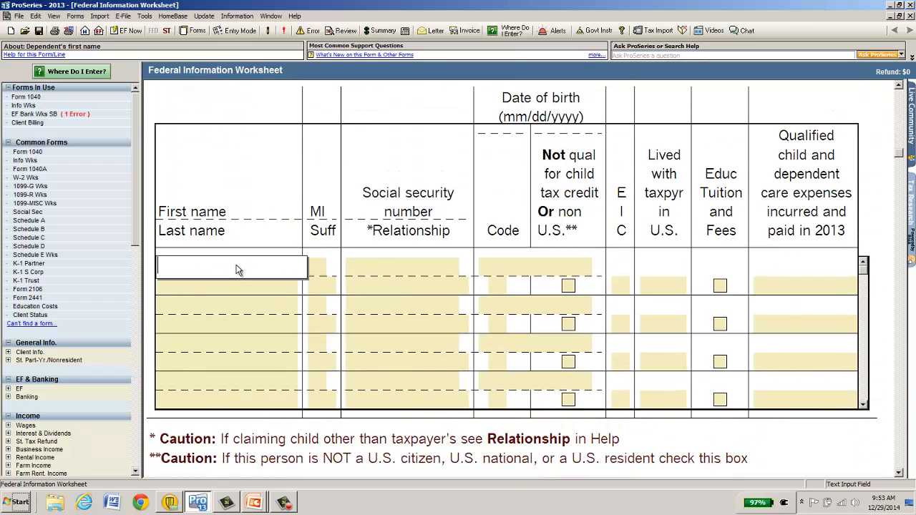
key("Tab")
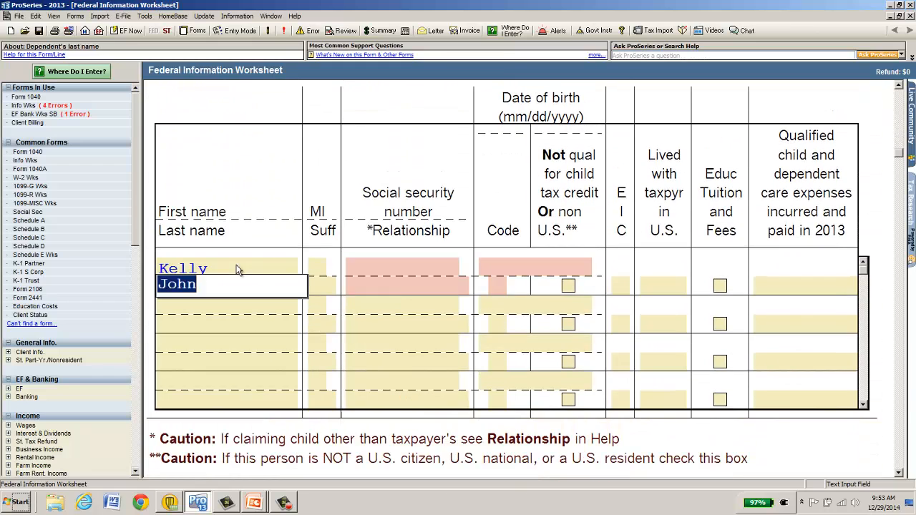
key("Tab")
key("Tab")
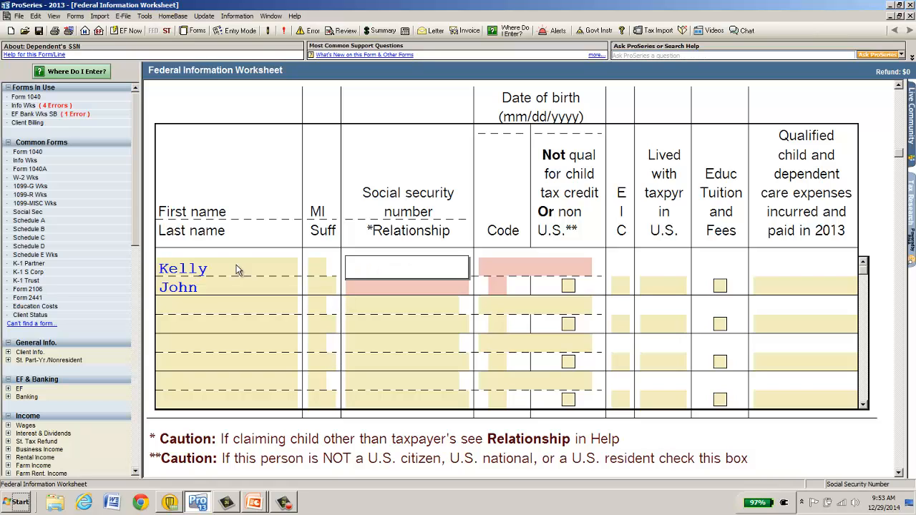
key("Tab")
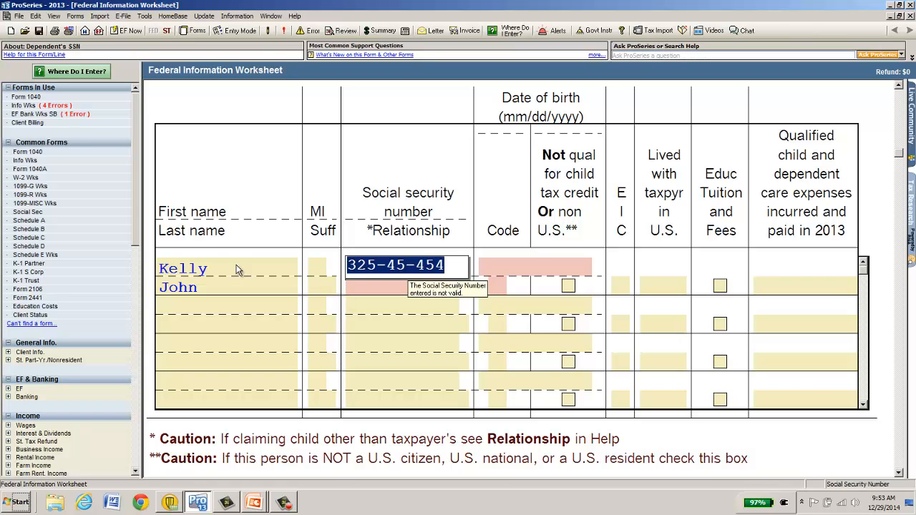
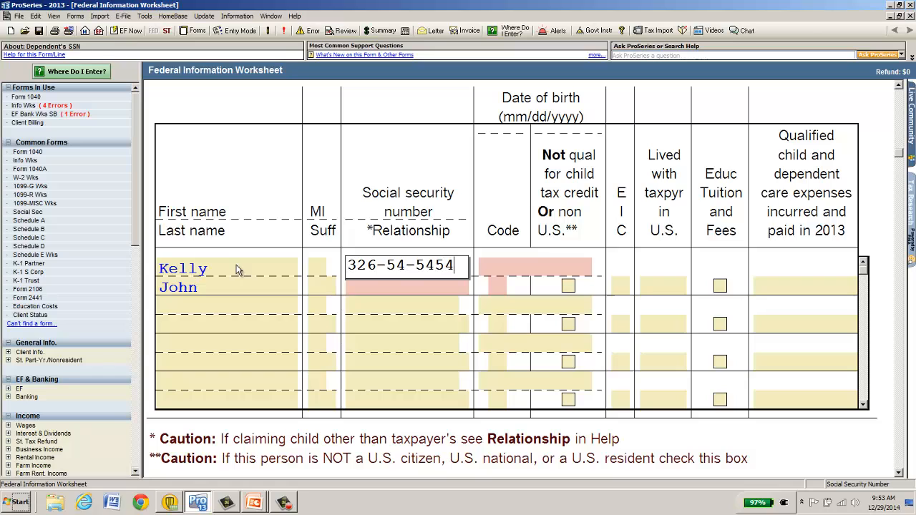
key("Tab")
Set the dependent as Daughter, born 01/02/2008, code L, EIC code E, 12 months lived.
key("d")
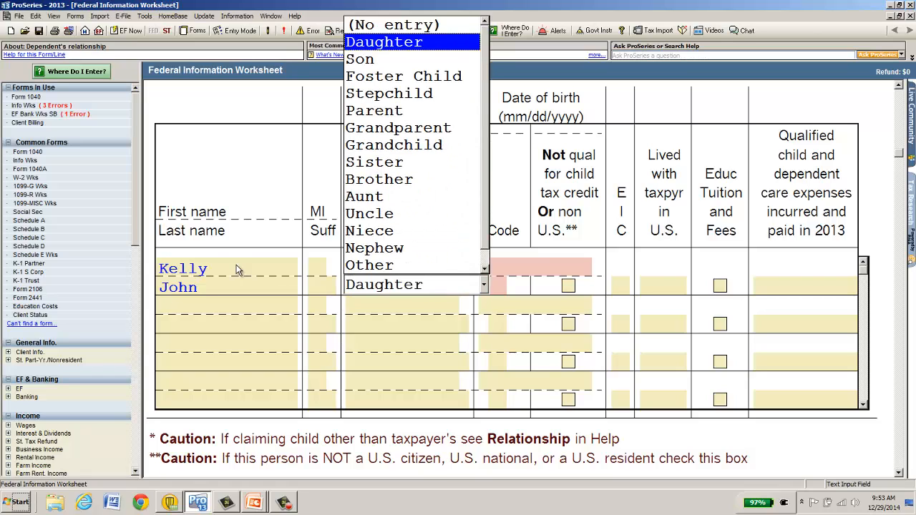
key("Tab")
type("01/02/008")
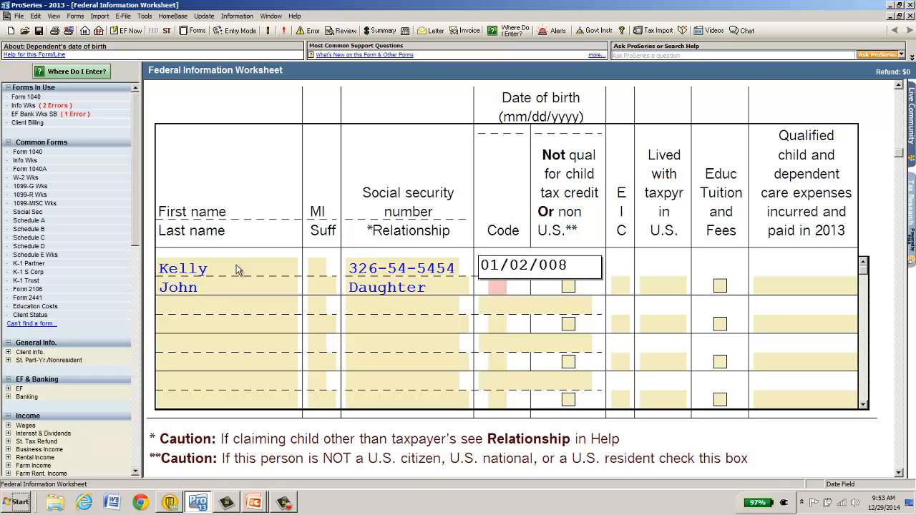
key("BackSpace")
key("BackSpace")
key("BackSpace")
type("2008")
key("Tab")
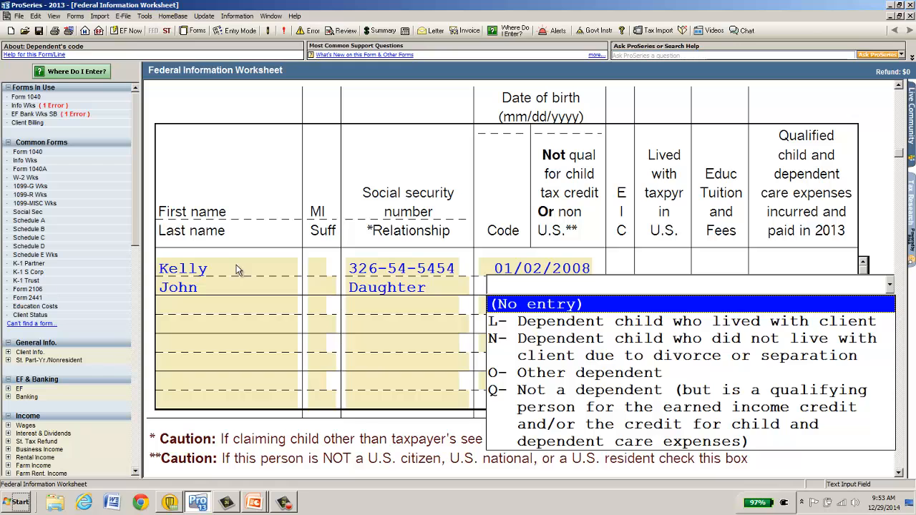
type("L")
key("Tab")
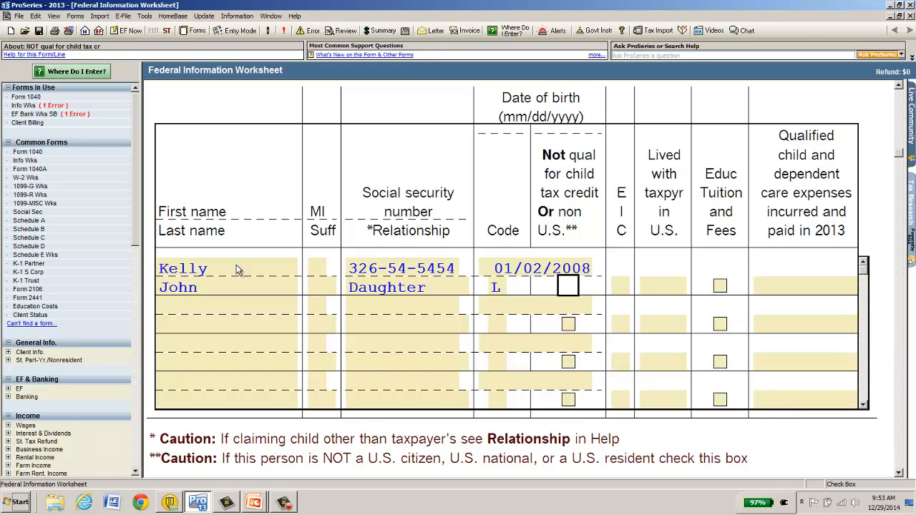
key("Tab")
type("E")
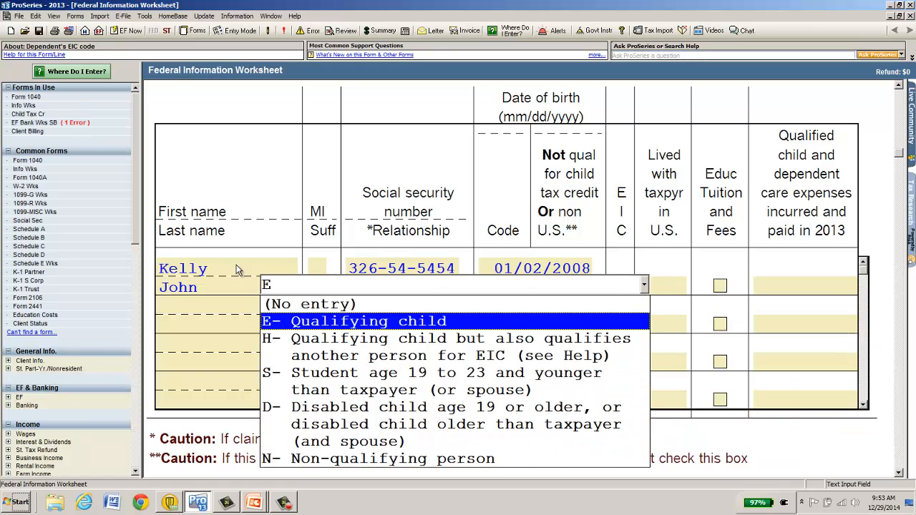
key("Tab")
type("12")
key("Tab")
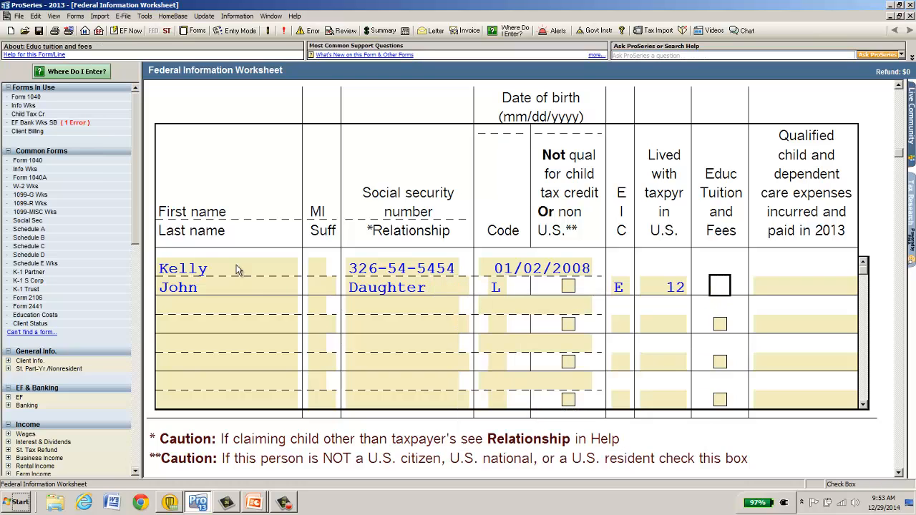
Answer No to the EIC qualifying-child question and Yes to the US home question.
scroll(238, 270, "down", 10)
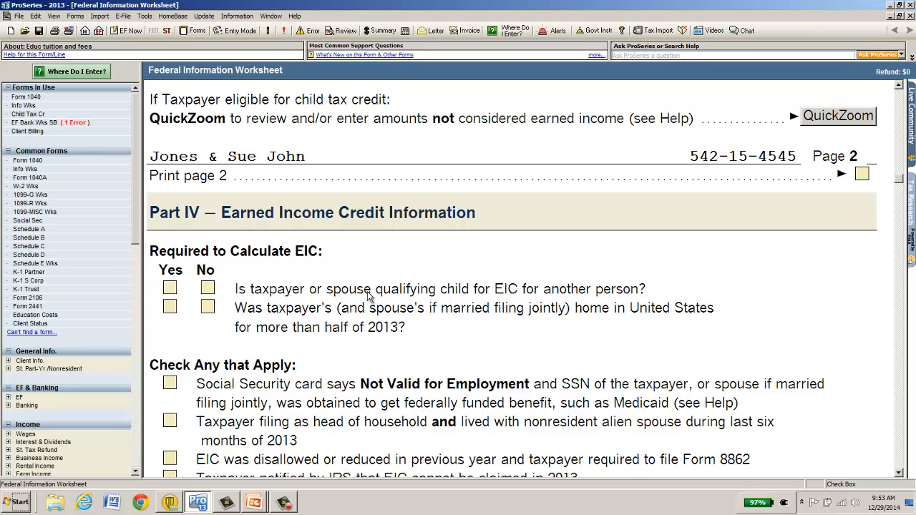
left_click(207, 289)
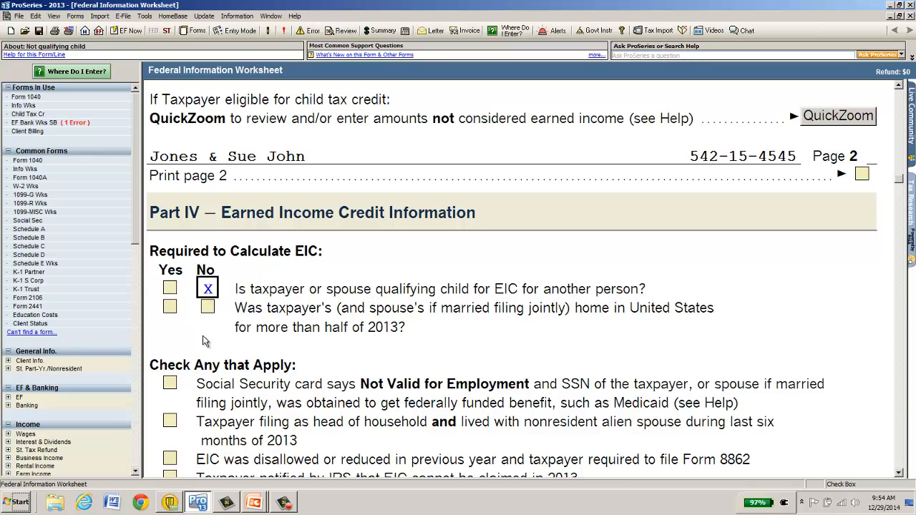
left_click(169, 306)
scroll(473, 222, "down", 3)
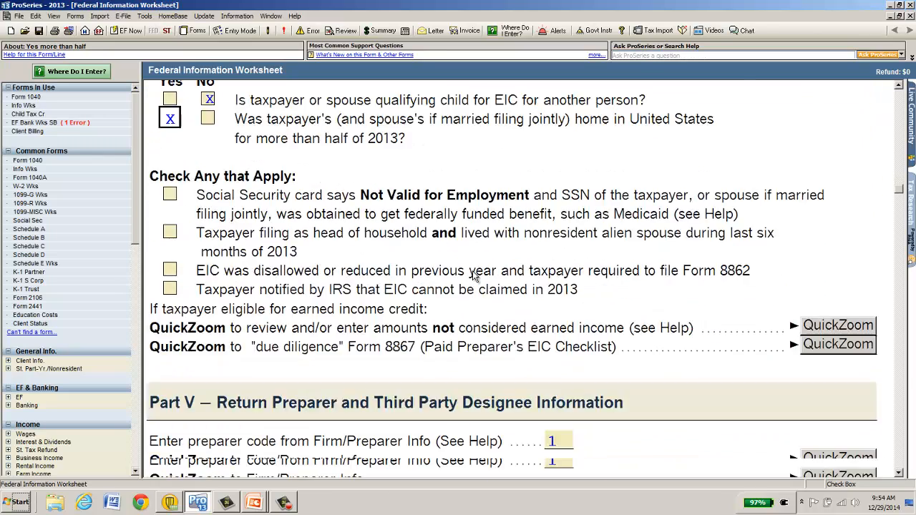
scroll(473, 276, "down", 4)
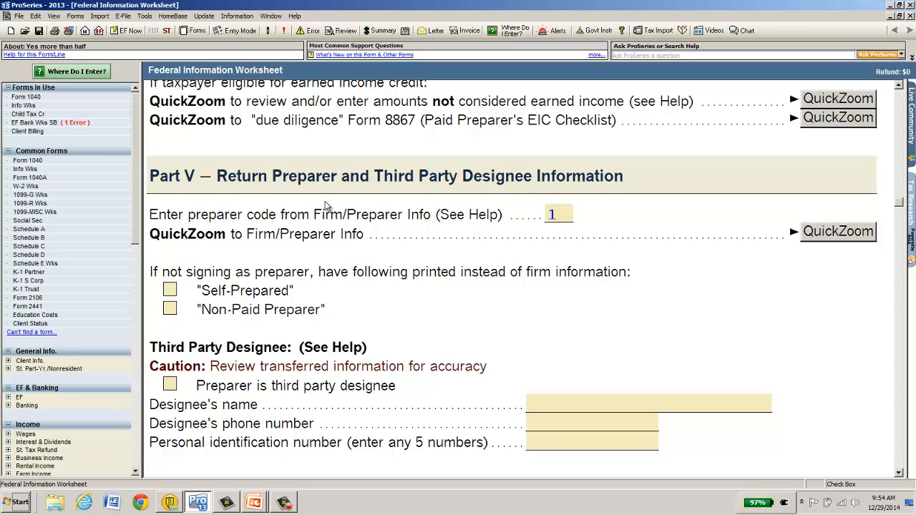
scroll(326, 207, "down", 5)
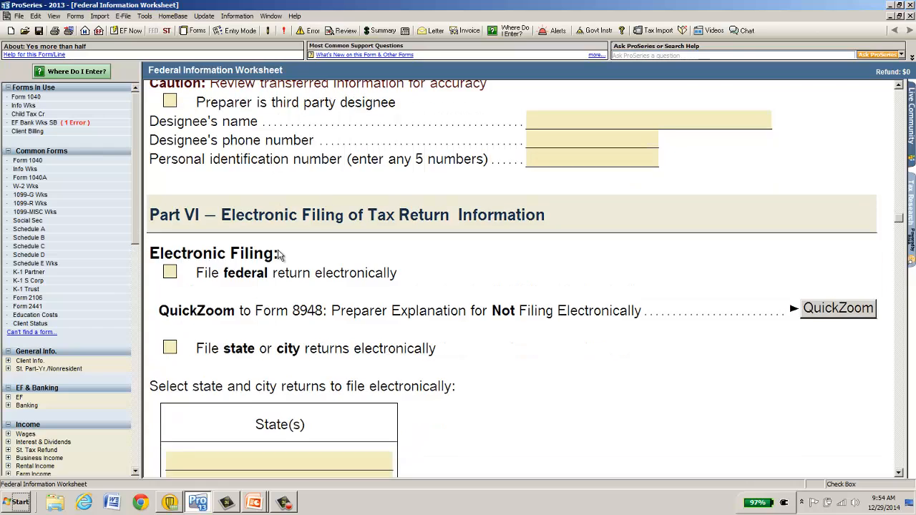
Mark both the federal and California state returns for electronic filing.
left_click(174, 215)
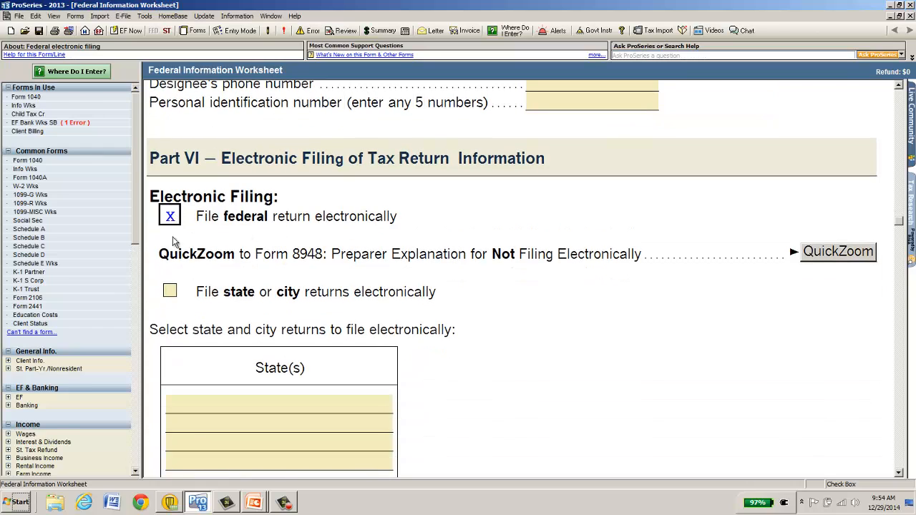
left_click(176, 291)
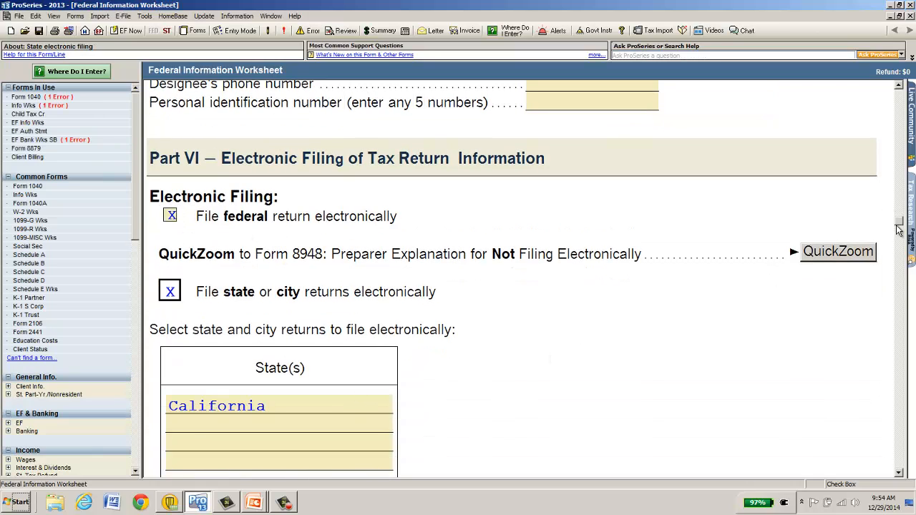
scroll(900, 226, "up", 15)
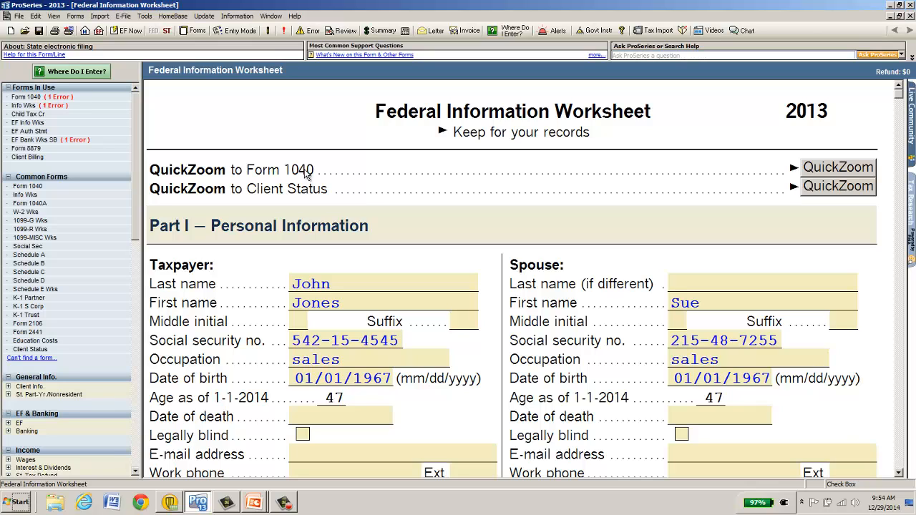
Jump to Form 1040 and scroll down to its Income section.
left_click(827, 170)
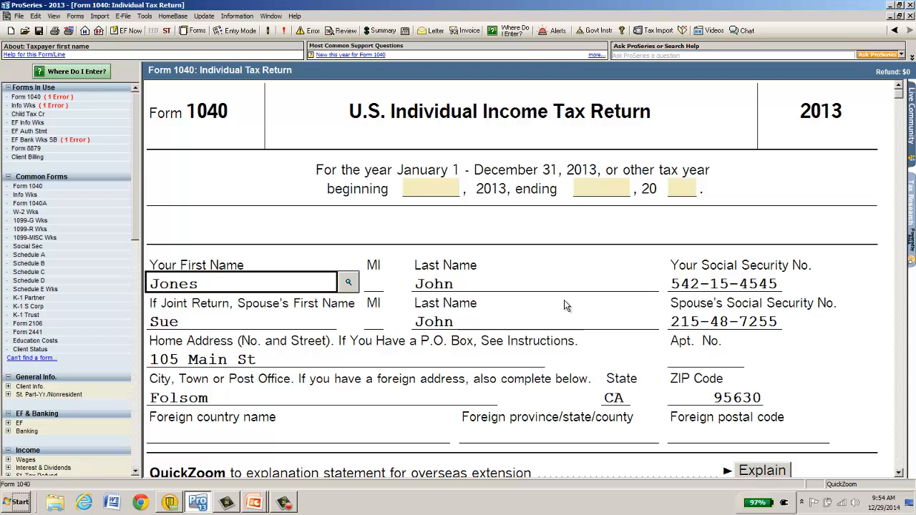
scroll(564, 301, "down", 5)
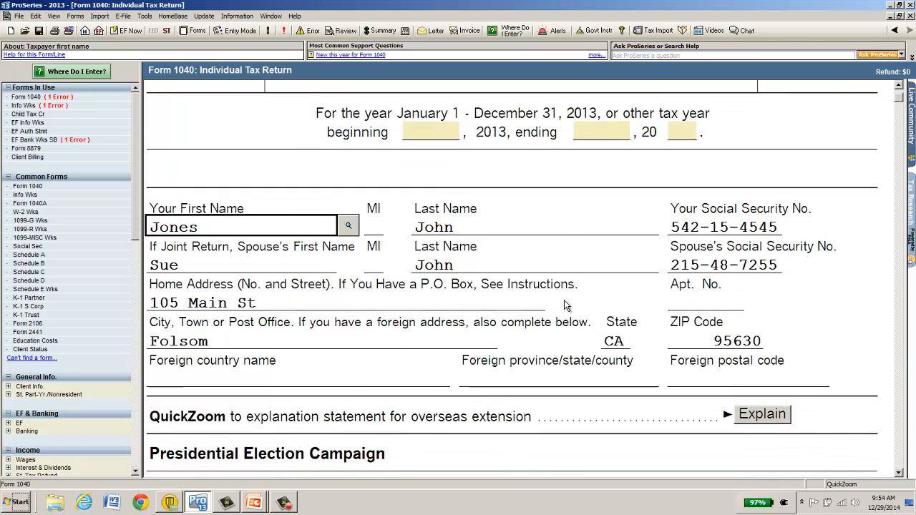
scroll(564, 301, "down", 1)
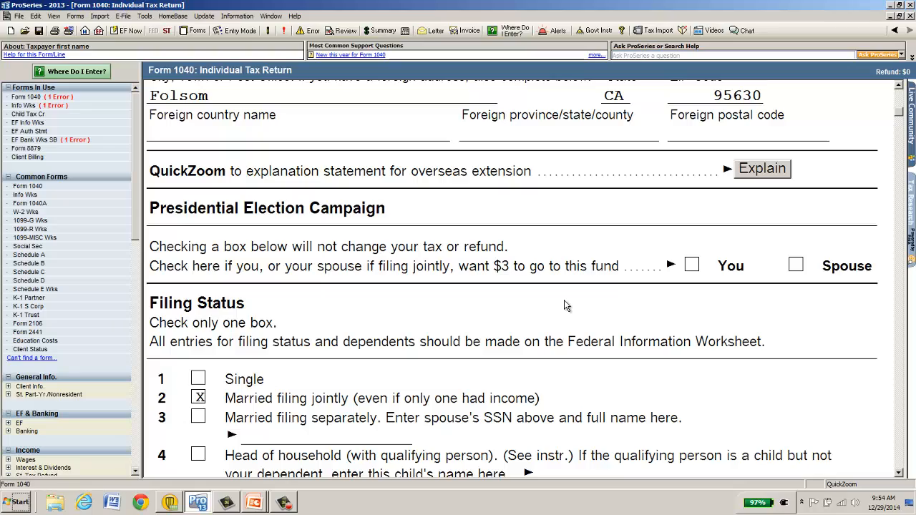
scroll(565, 301, "down", 9)
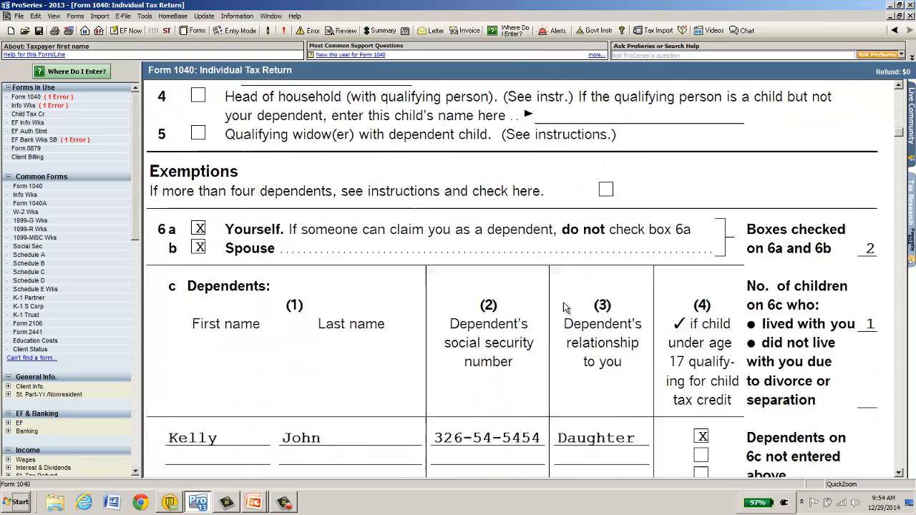
scroll(563, 306, "down", 6)
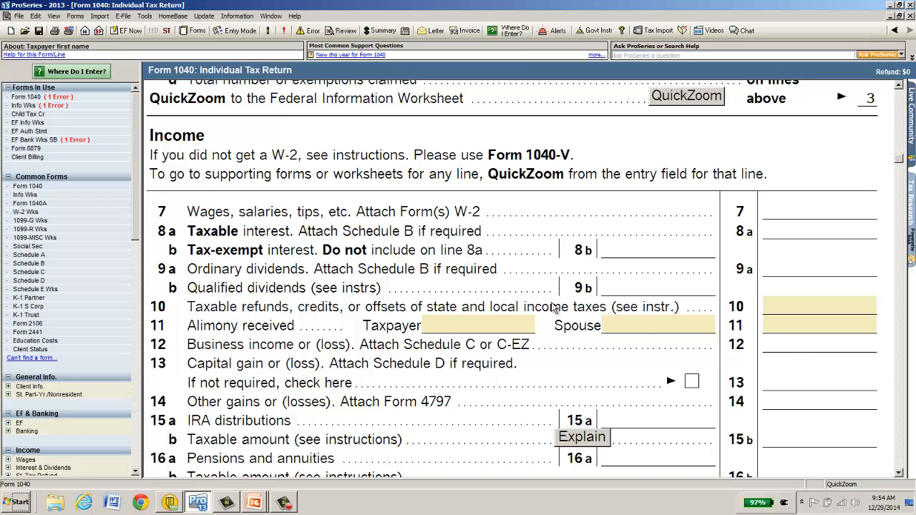
Create a W-2 worksheet for employer ABC from line 7 and enter the employer's EIN.
left_click(788, 212)
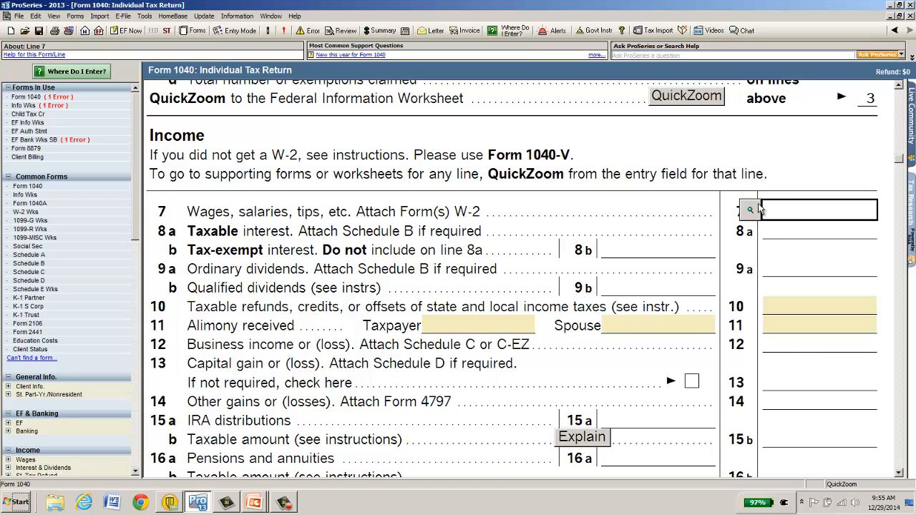
left_click(751, 211)
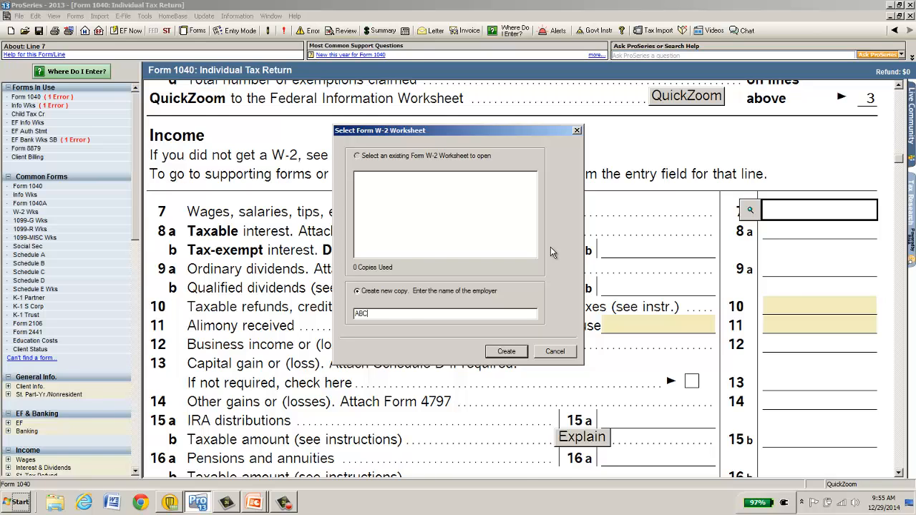
key("Return")
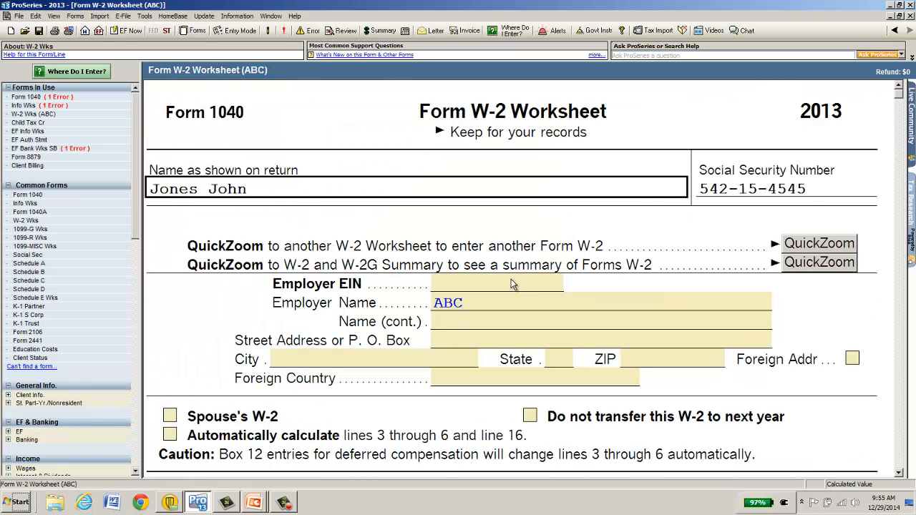
left_click(511, 284)
type("12-345678")
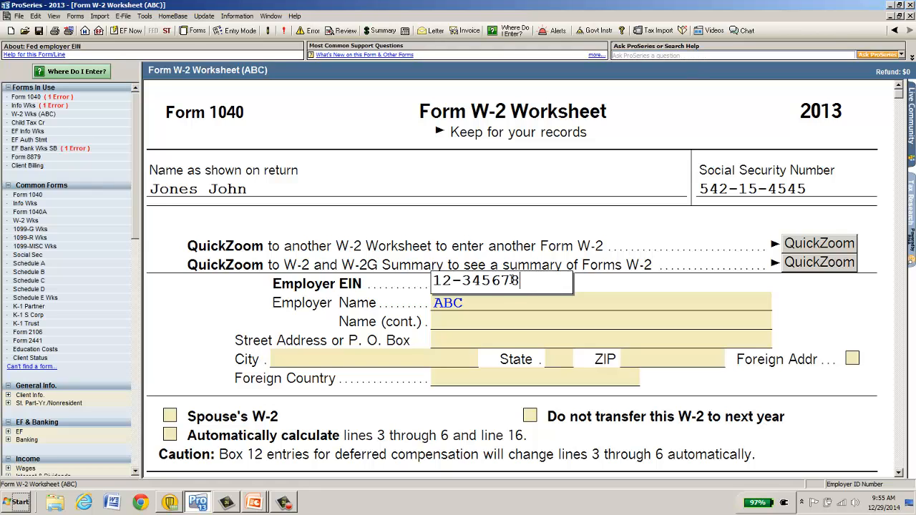
type("9")
key("Tab")
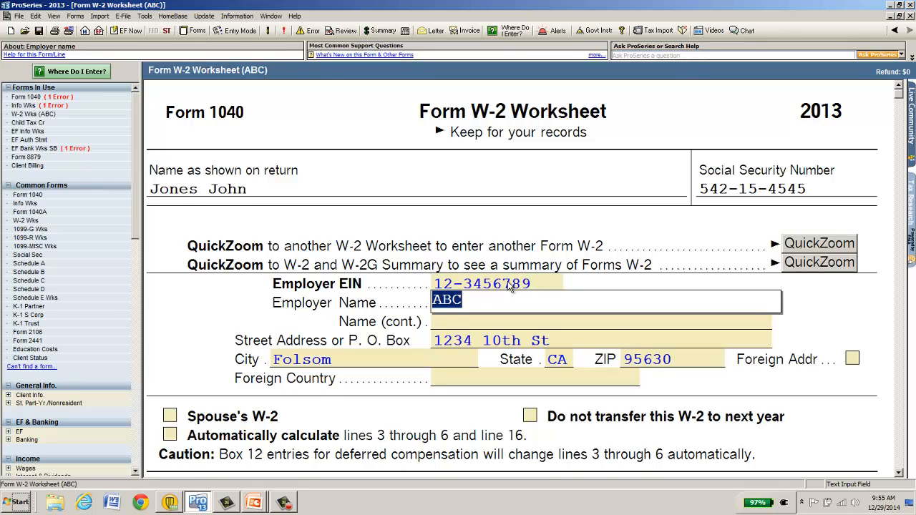
Turn on automatic calculation and enter 65000 wages and 12,000 federal withholding.
scroll(513, 285, "down", 5)
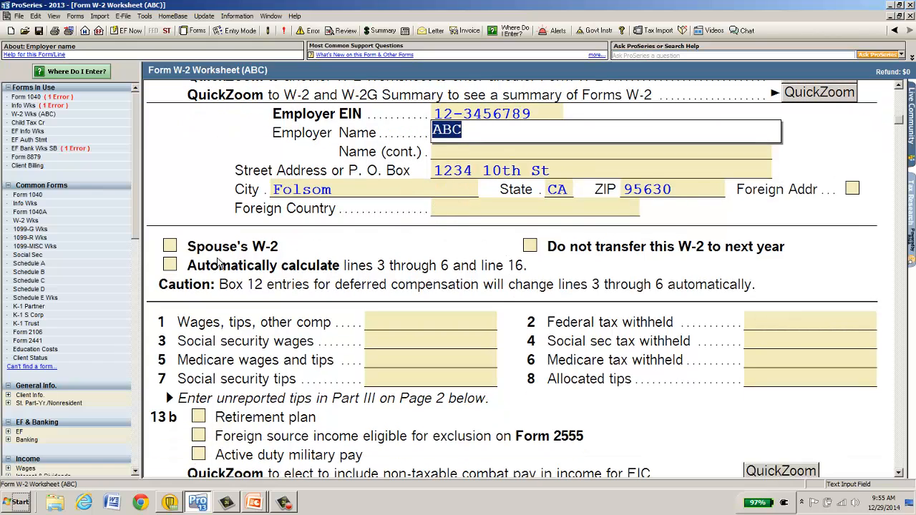
left_click(170, 265)
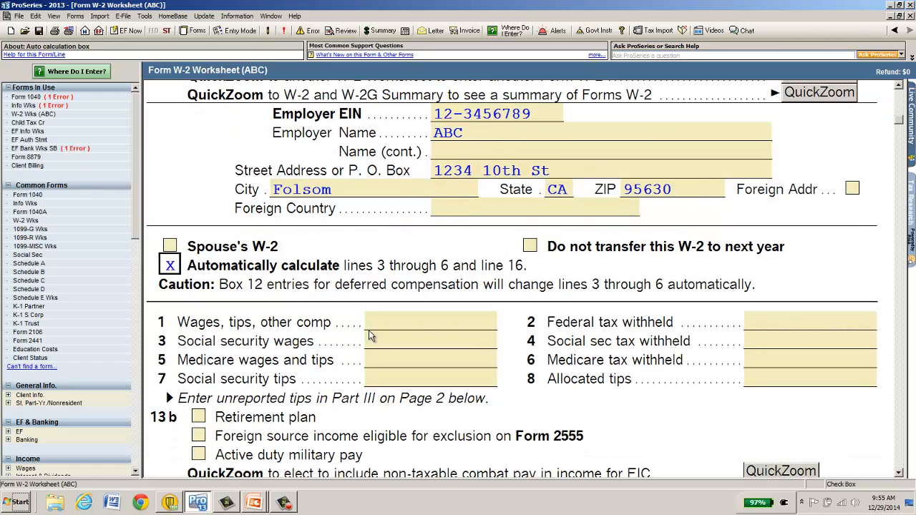
left_click(415, 321)
type("65000")
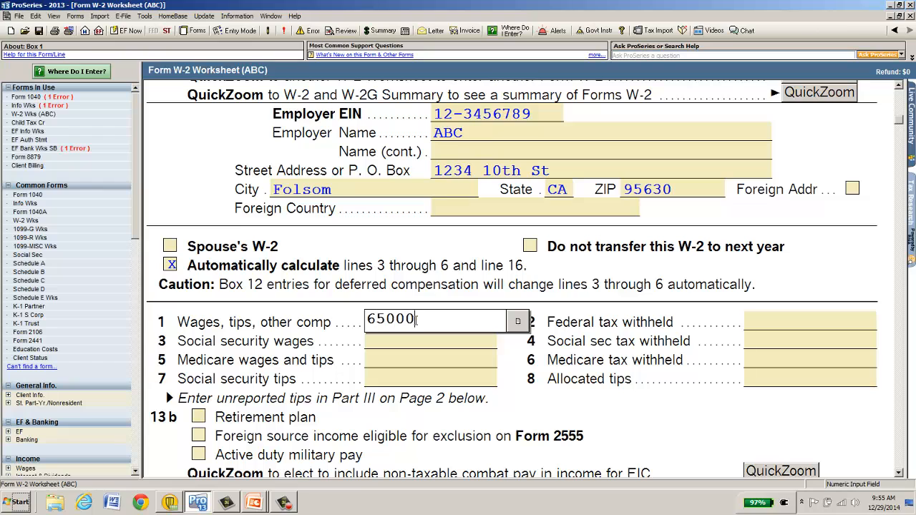
key("Tab")
type("12")
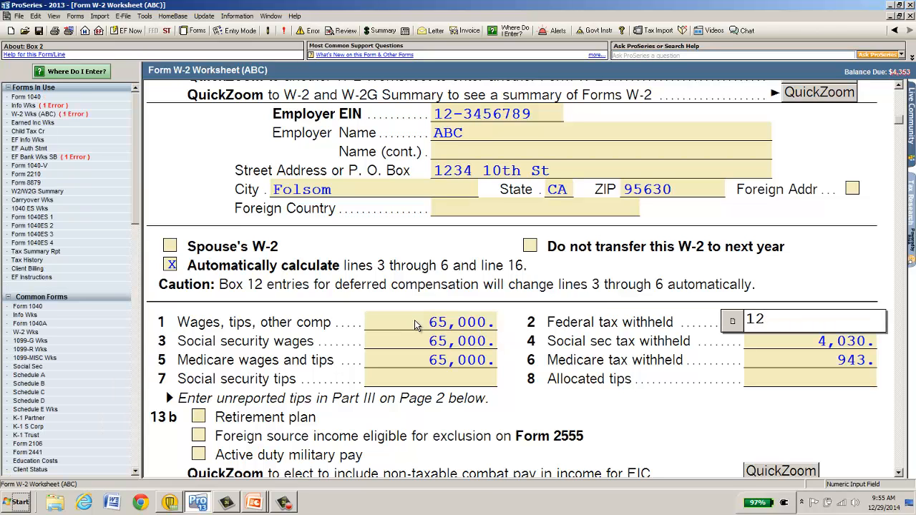
type(",000")
key("Tab")
Enter the employer's California state ID in Box 15.
scroll(410, 316, "down", 1)
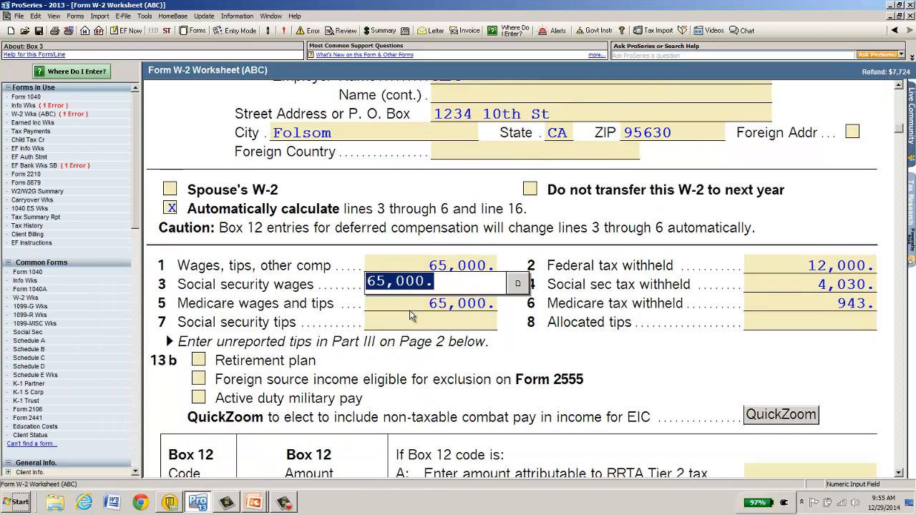
scroll(410, 316, "down", 3)
scroll(325, 373, "down", 5)
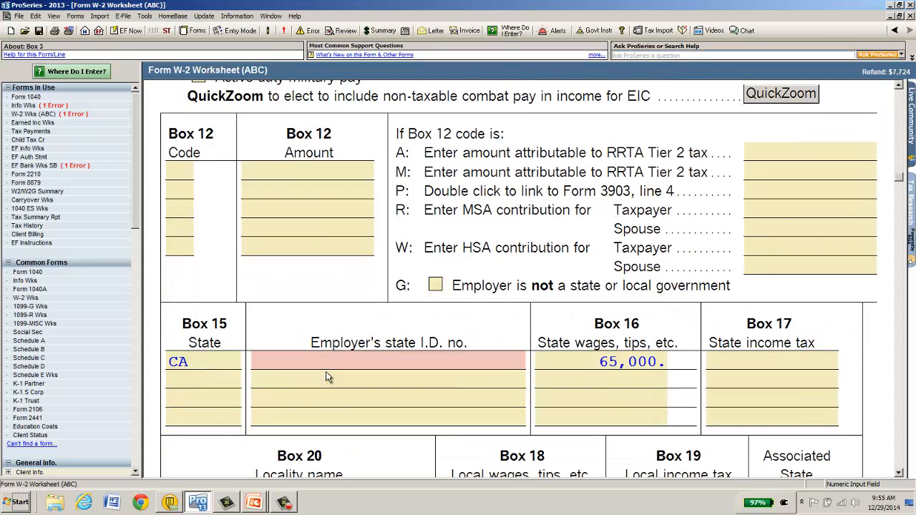
left_click(324, 363)
type("54")
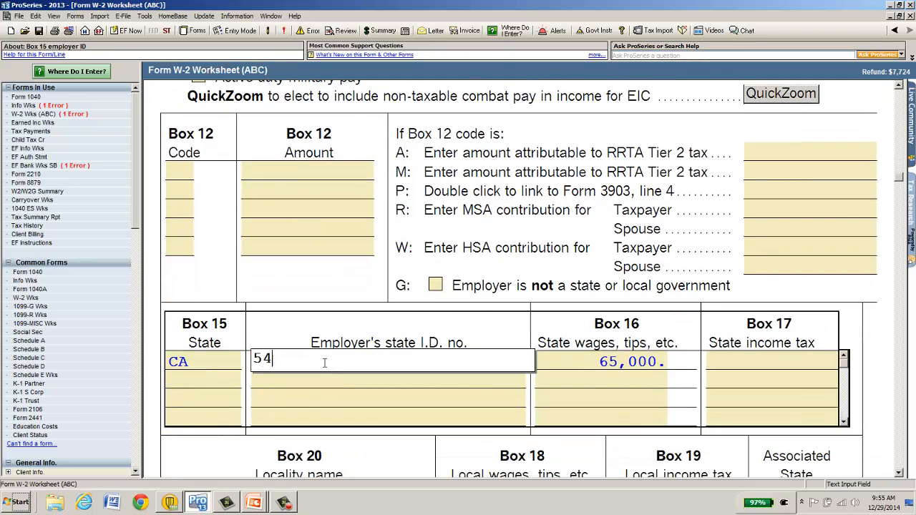
type("5454545")
key("Tab")
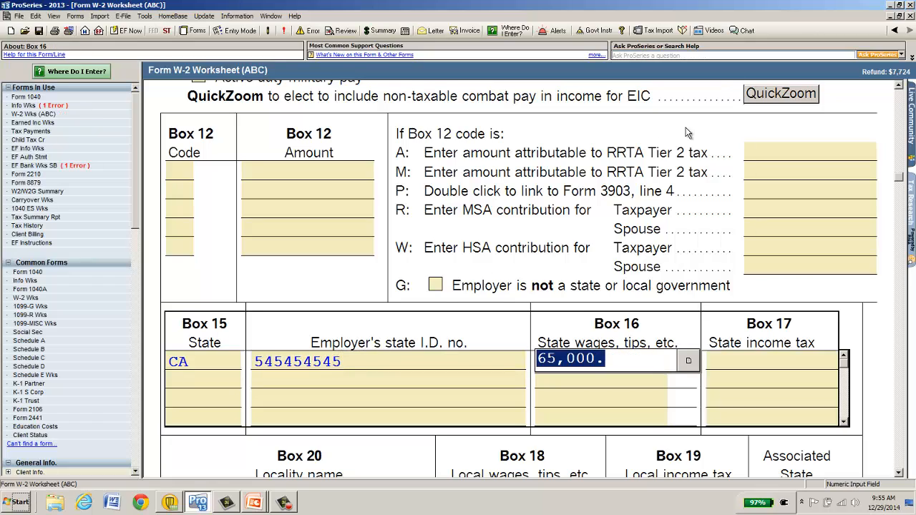
scroll(647, 191, "up", 3)
scroll(647, 191, "up", 10)
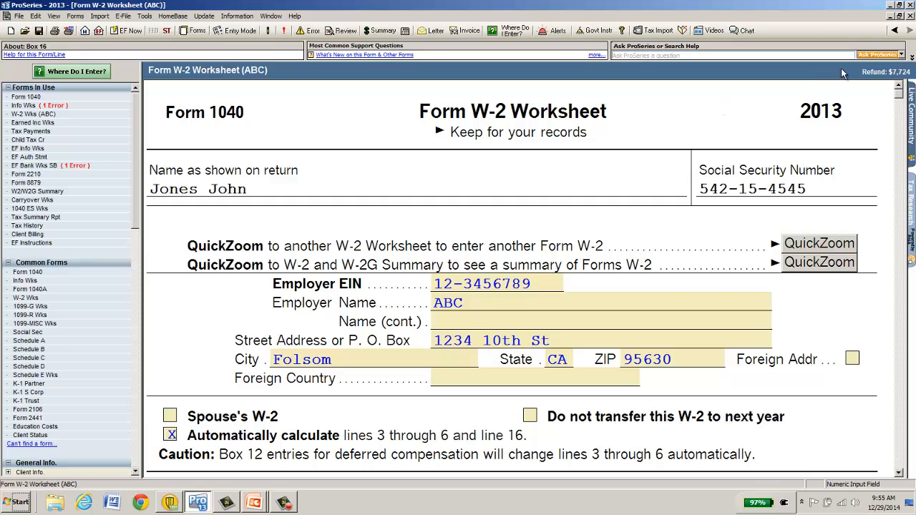
Open the Schedule B interest worksheet behind Form 1040 line 8a.
left_click(911, 31)
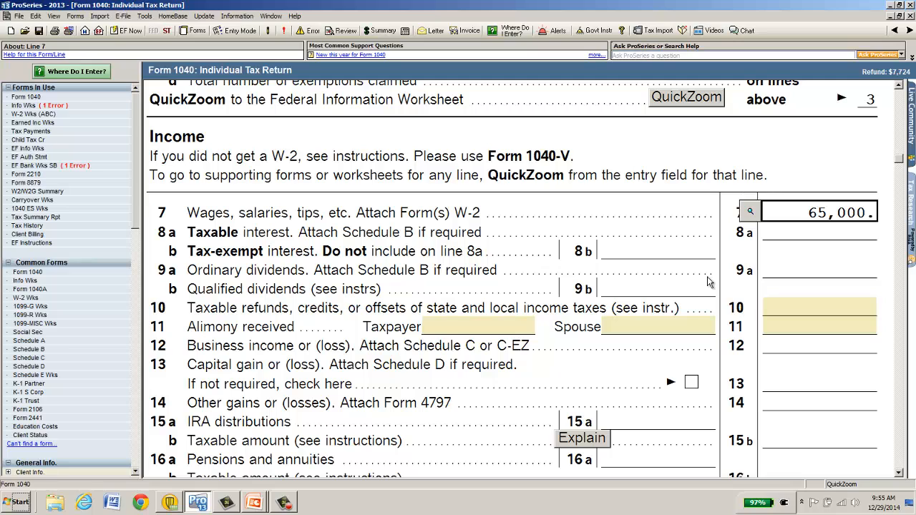
left_click(781, 235)
left_click(751, 233)
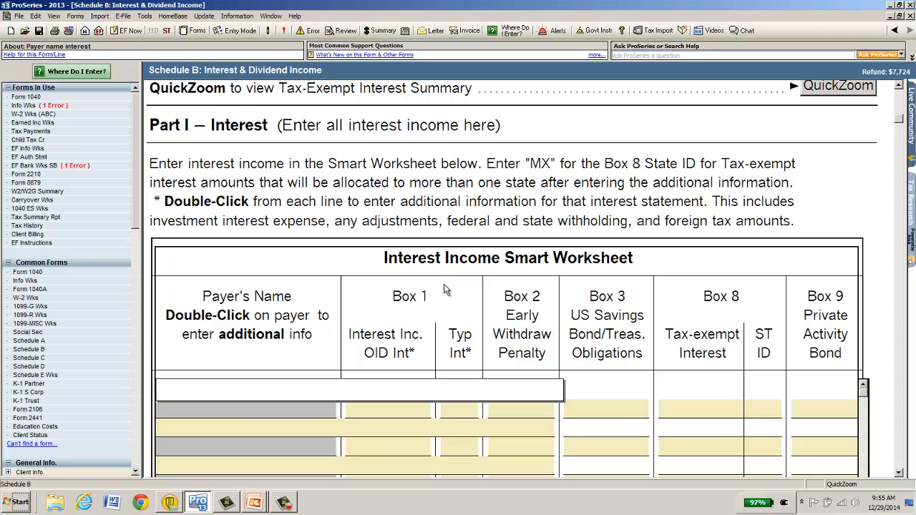
Enter interest of 500 from bank of america and 250 from alliant credit, then return to Form 1040.
type("bank of america")
key("Tab")
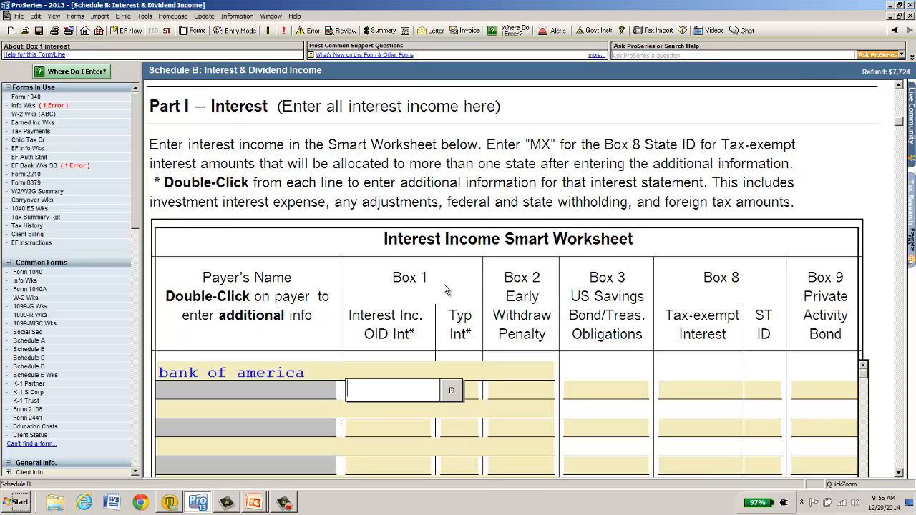
type("500")
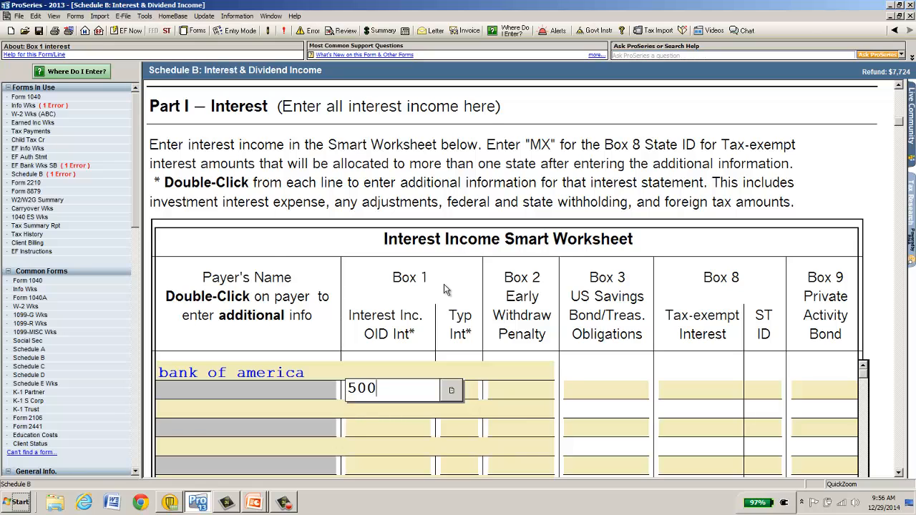
key("Return")
type("alliant credit")
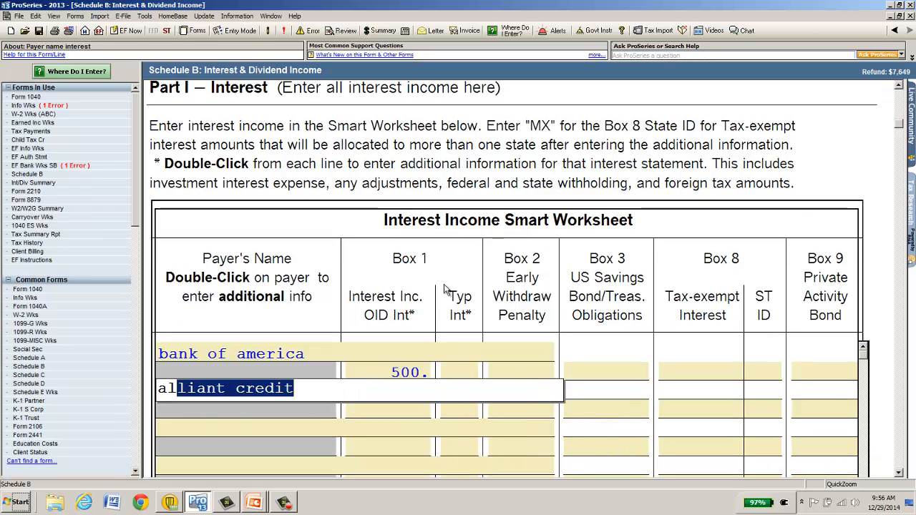
key("Tab")
type("250")
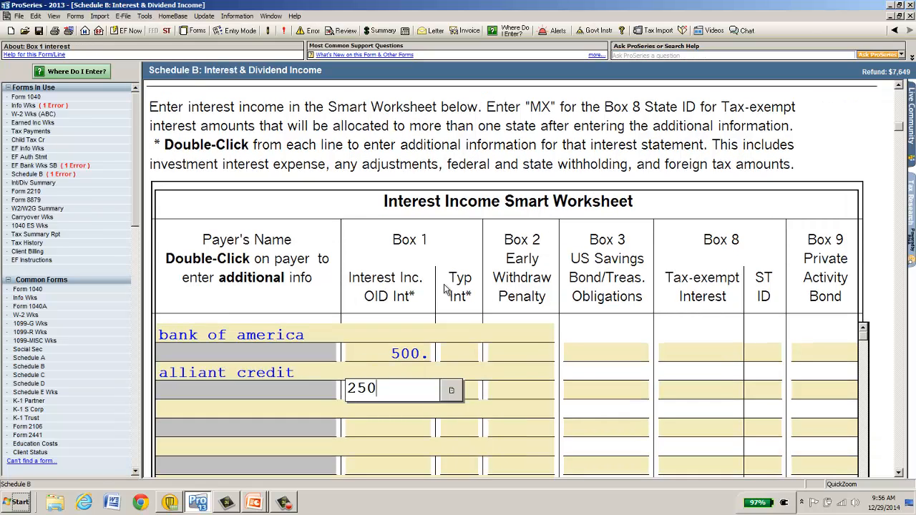
key("Tab")
key("Escape")
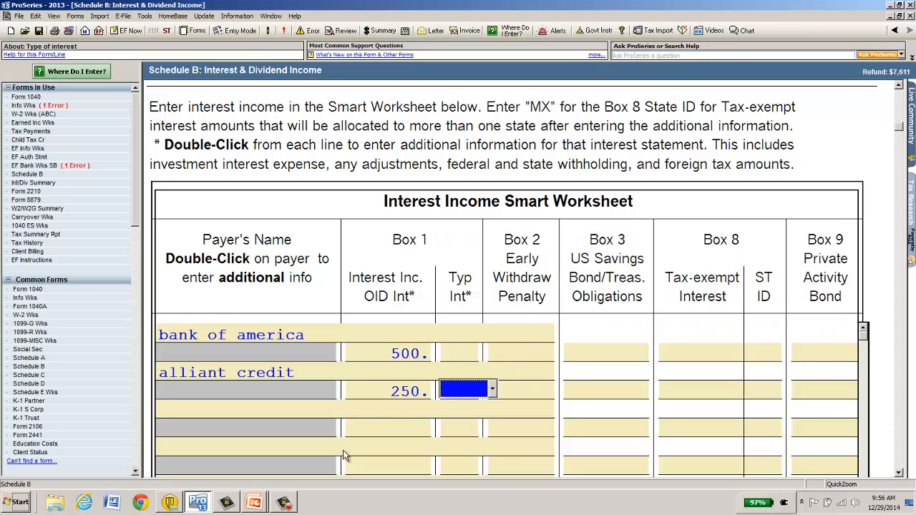
left_click(895, 31)
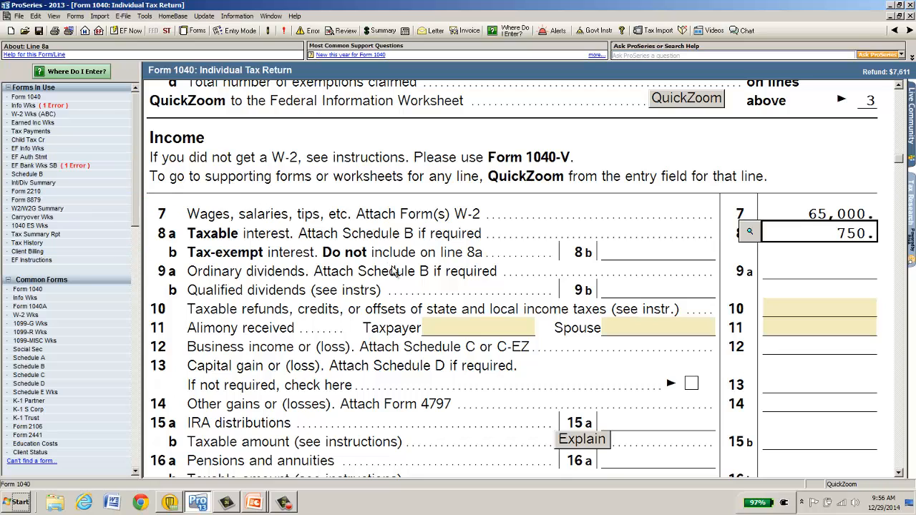
Enter 04/14/2014 as the Date PIN entered on the Federal Information Worksheet.
left_click(54, 107)
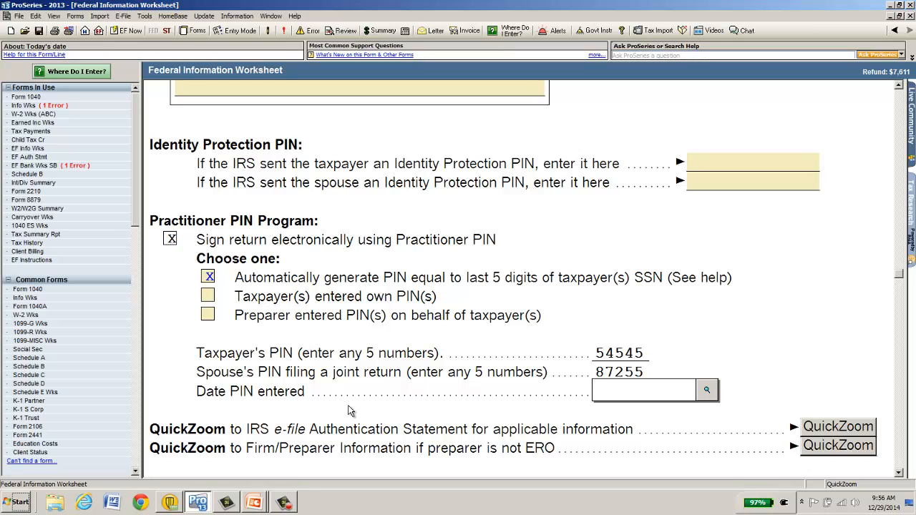
type("04/14/2014")
key("Return")
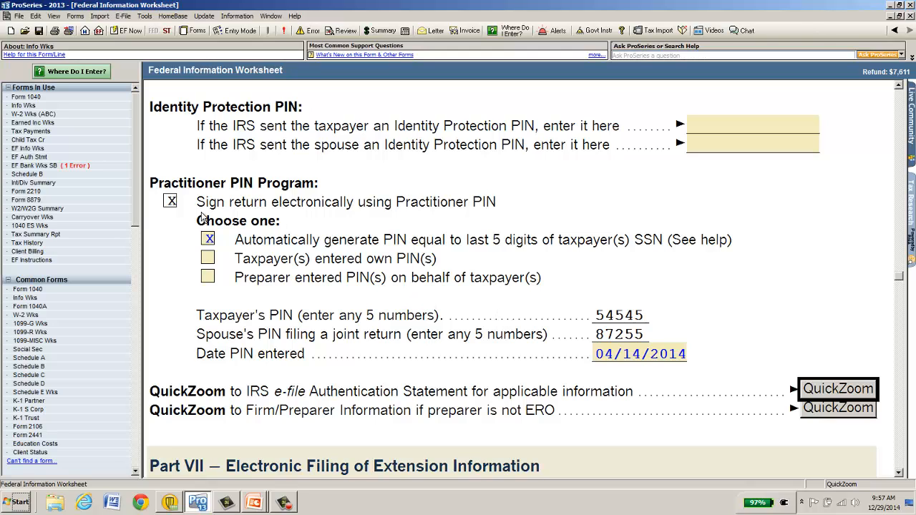
Select Refund Transfer Check (RT) on the EF Bank worksheet, then bring up RT Application Pages 1-4.
left_click(44, 167)
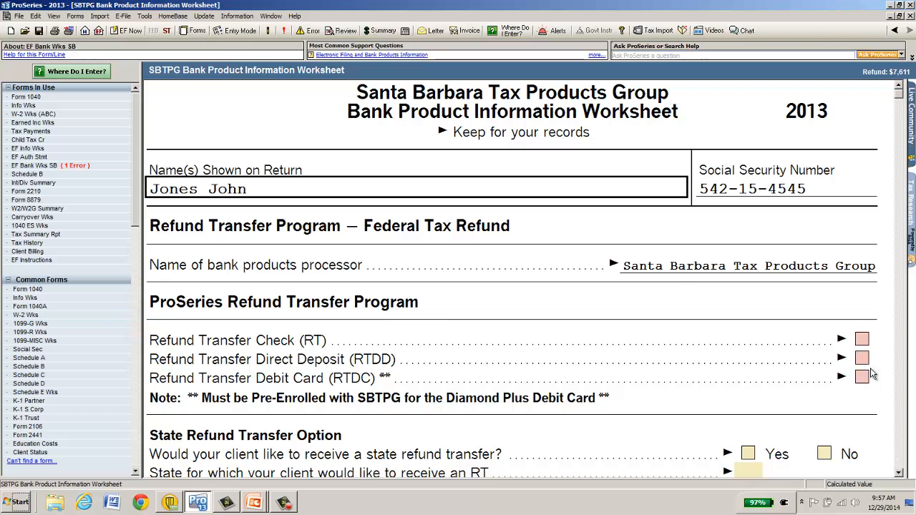
left_click(898, 476)
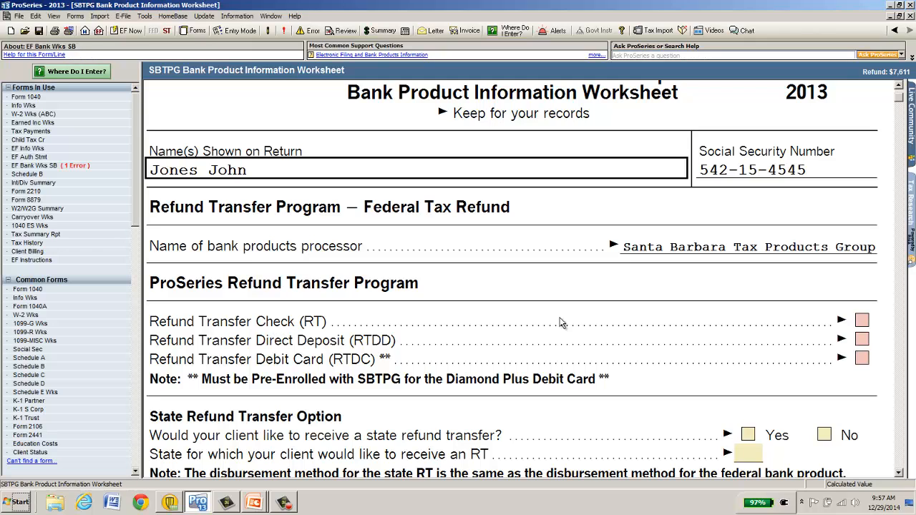
left_click(862, 321)
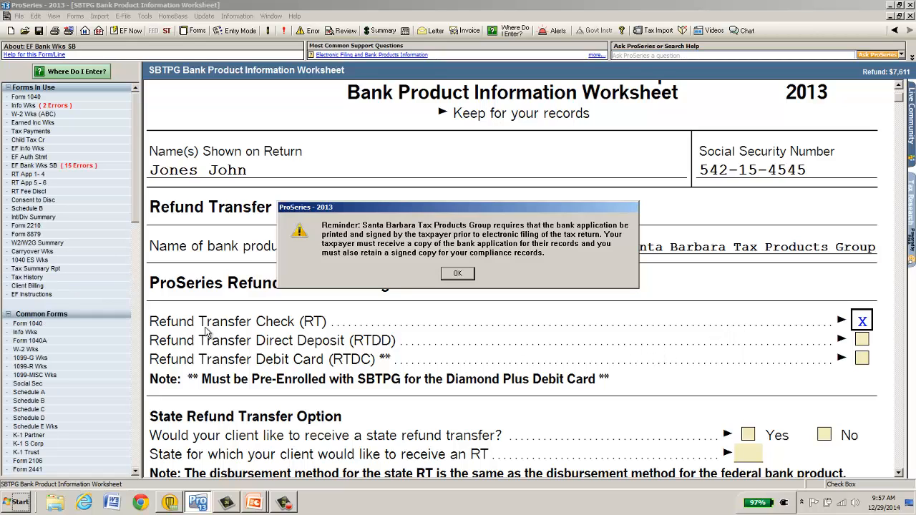
left_click(458, 274)
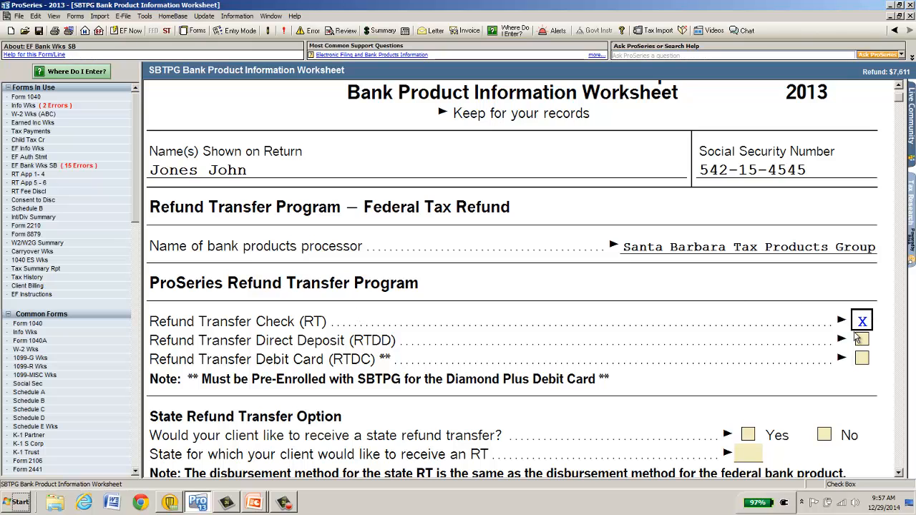
left_click(29, 175)
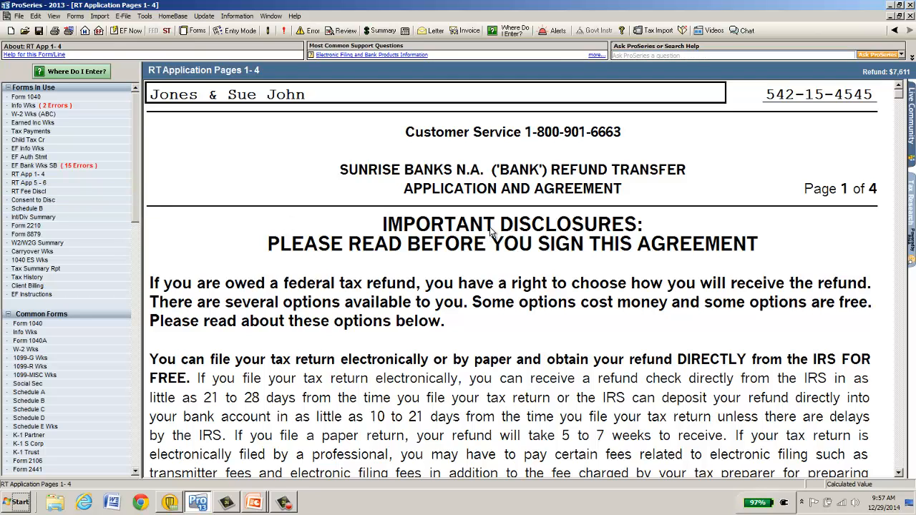
Review the RT Fee Disclosure: $7,611.00 expected refund, $35.00 bank fee, $7,576.00 paid directly.
left_click(36, 192)
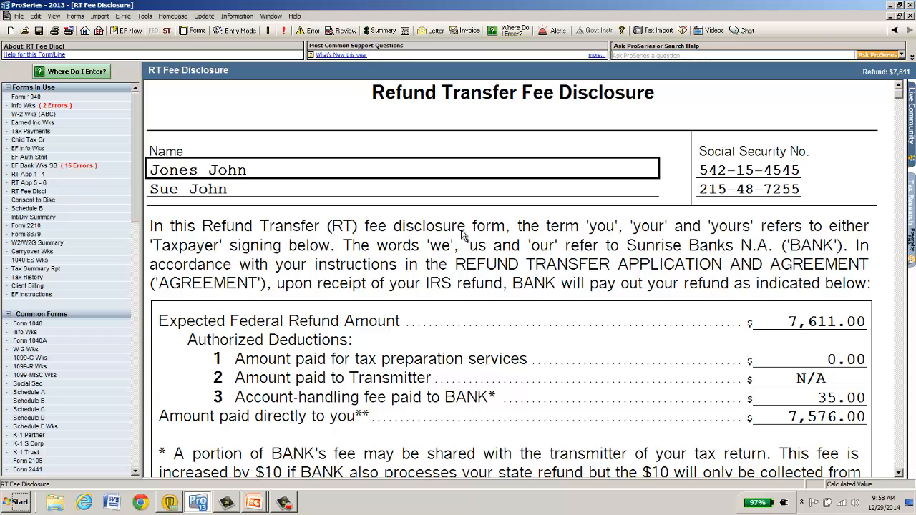
scroll(462, 235, "down", 1)
scroll(462, 235, "down", 1)
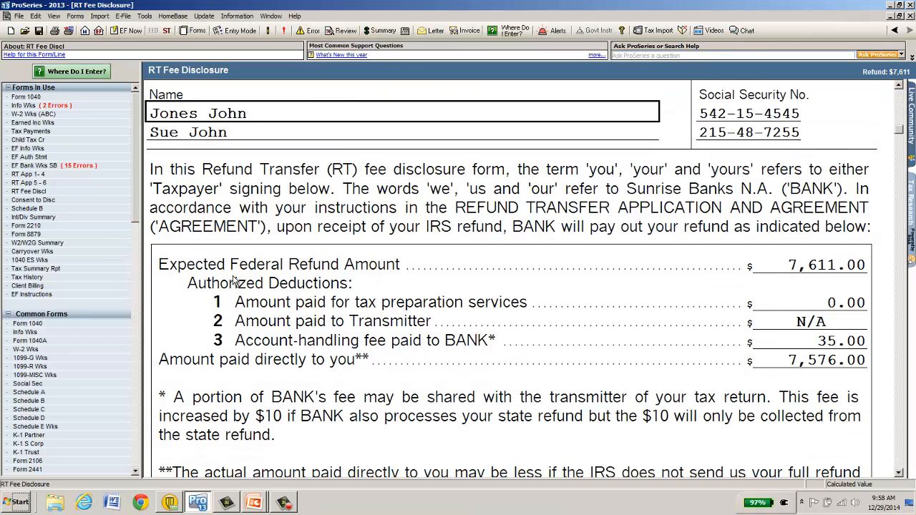